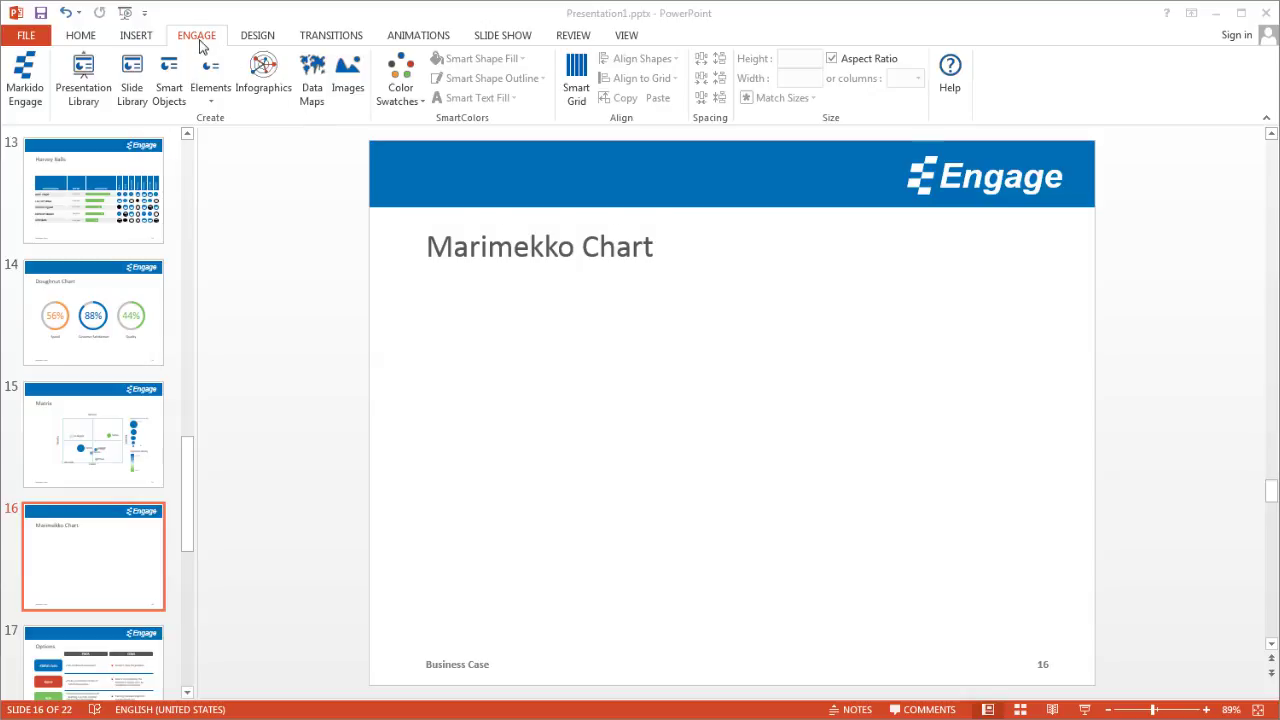
Insert a Marimekko Chart infographic on slide 16 and dismiss its settings dialog.
left_click(265, 78)
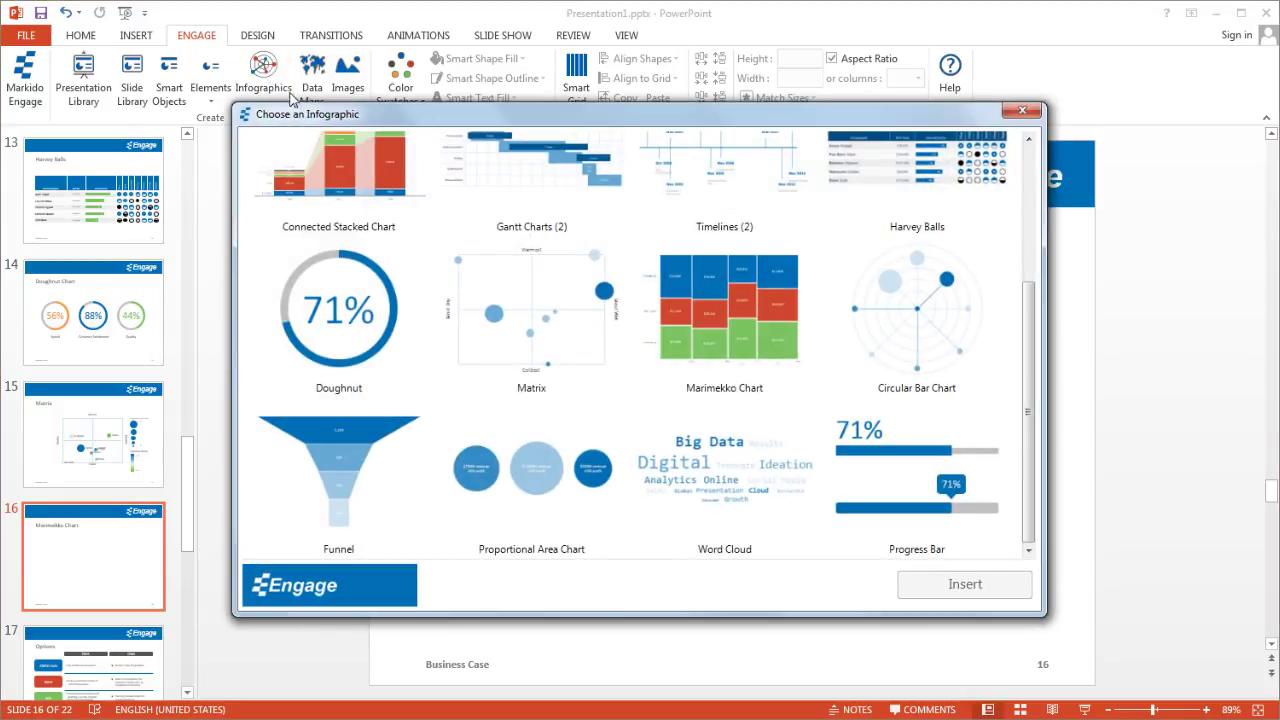
left_click(728, 315)
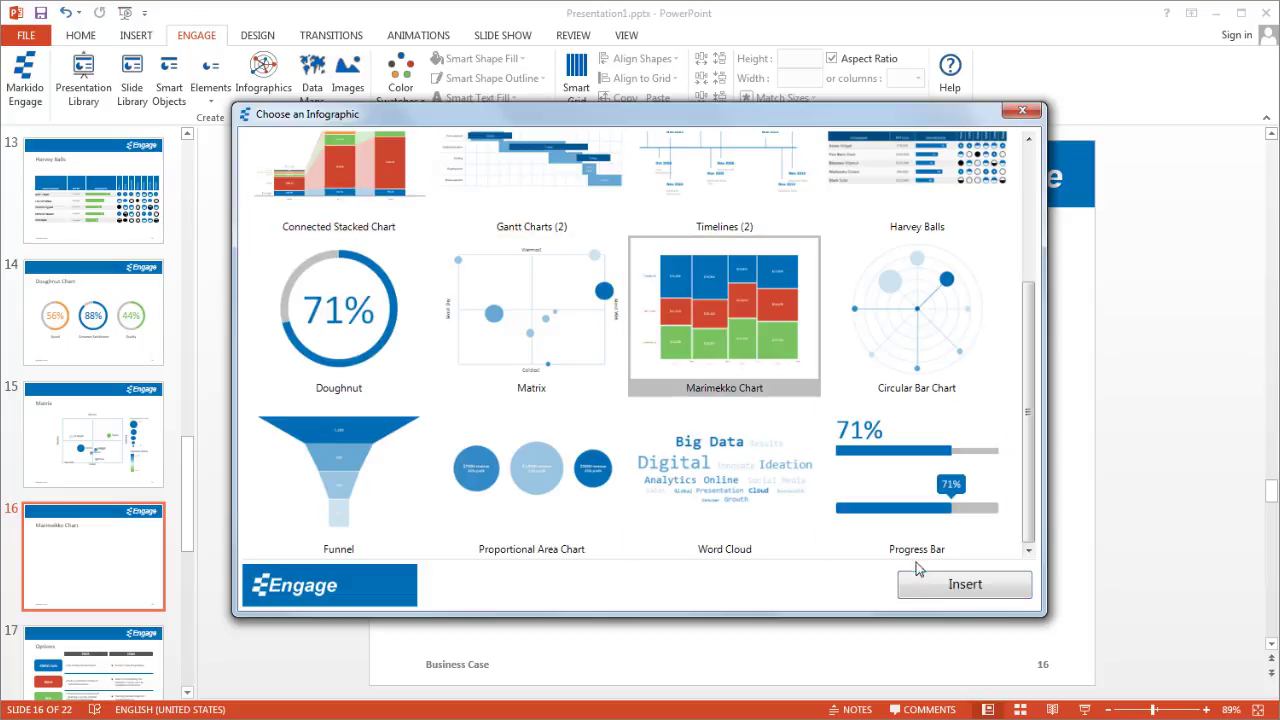
left_click(950, 590)
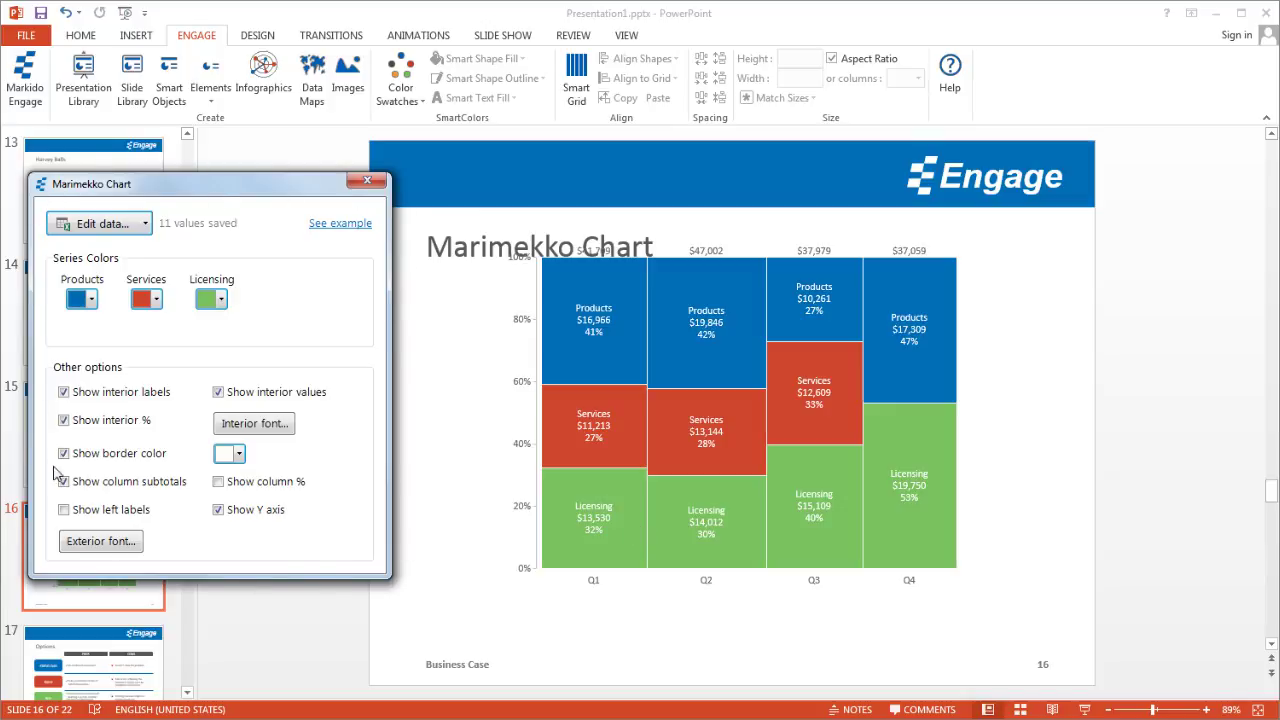
left_click(368, 183)
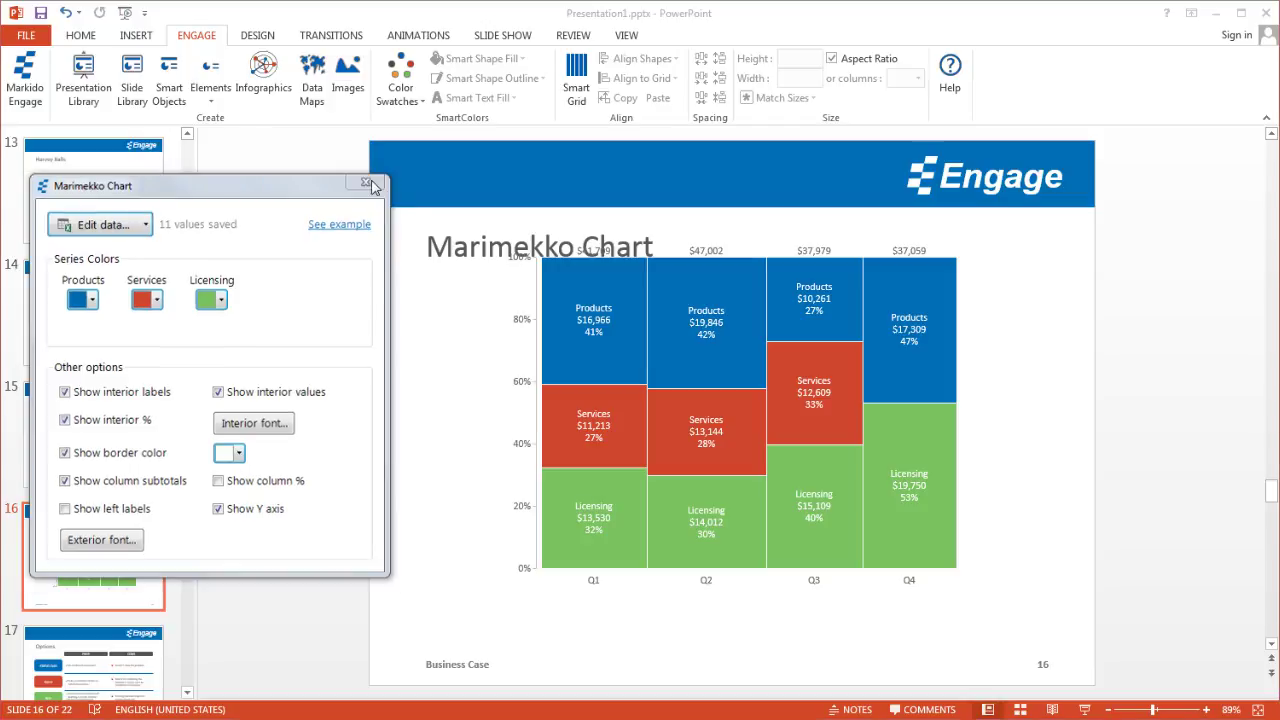
Move the Marimekko chart down so it sits clear of the slide title, then deselect it.
left_click(721, 283)
left_click_drag(721, 283, 723, 317)
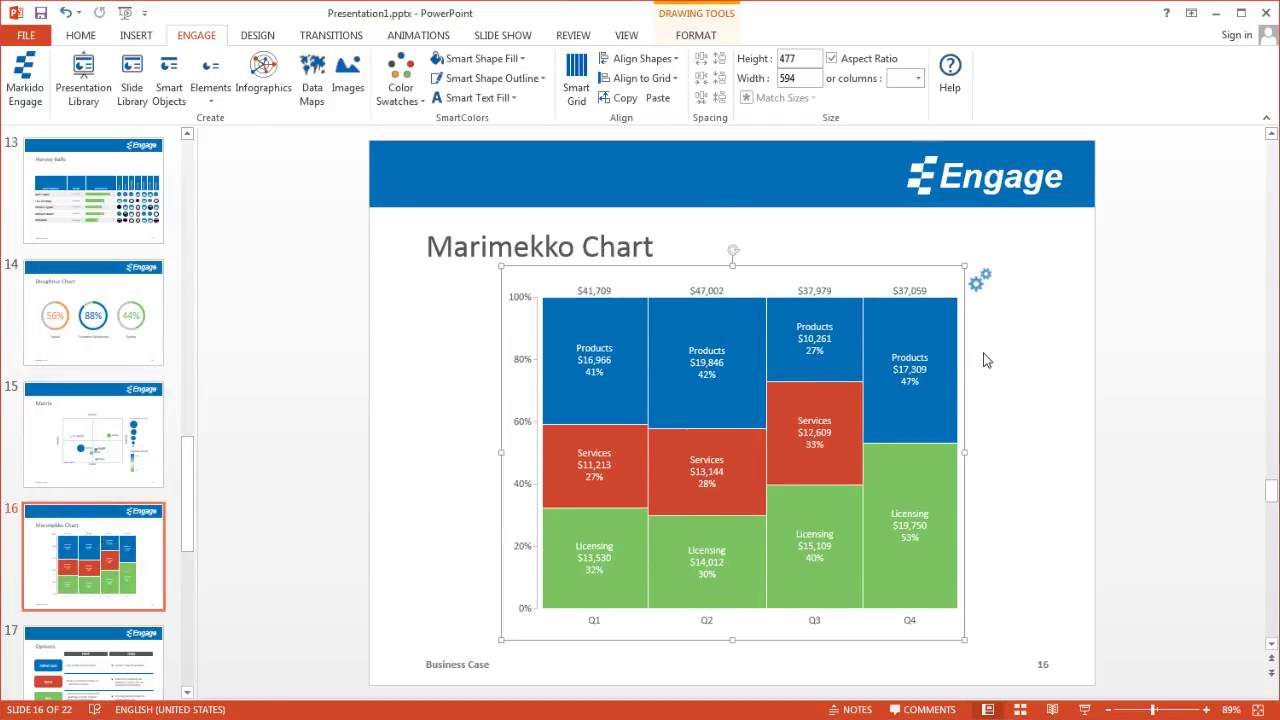
left_click(985, 360)
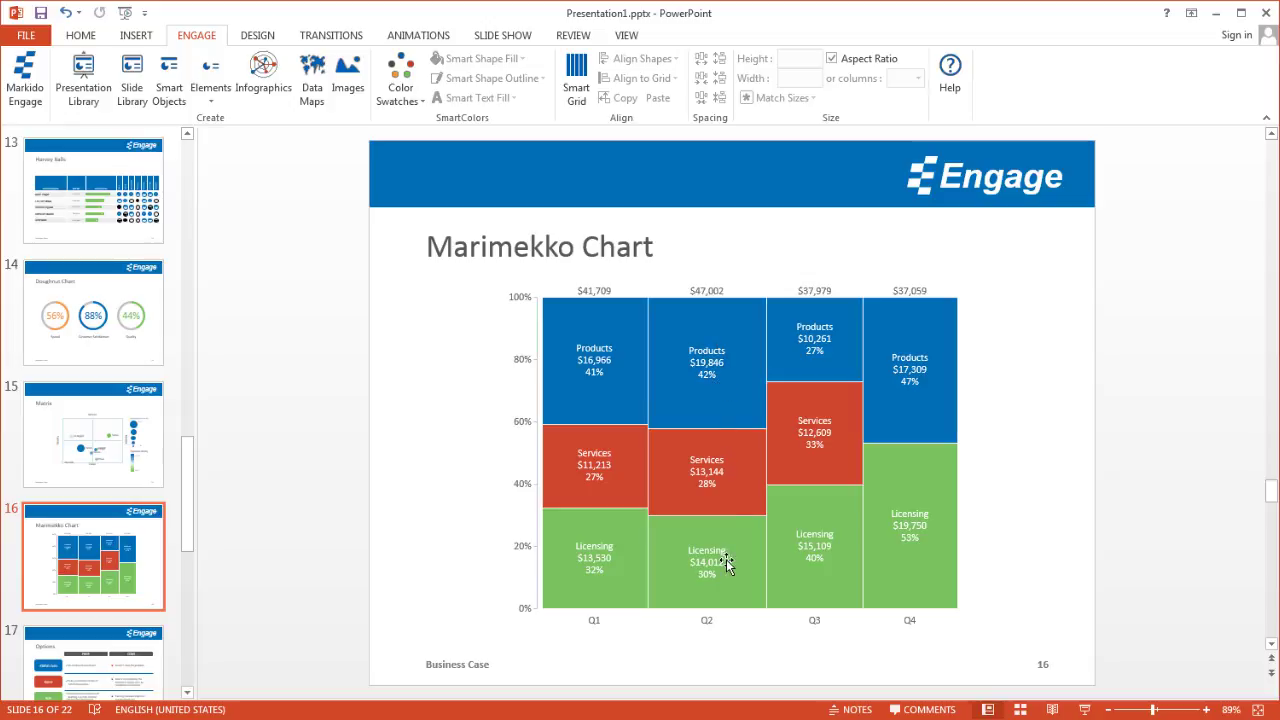
Open the Marimekko chart's data sheet for editing and add the column heading Q1 in cell F1.
left_click(921, 424)
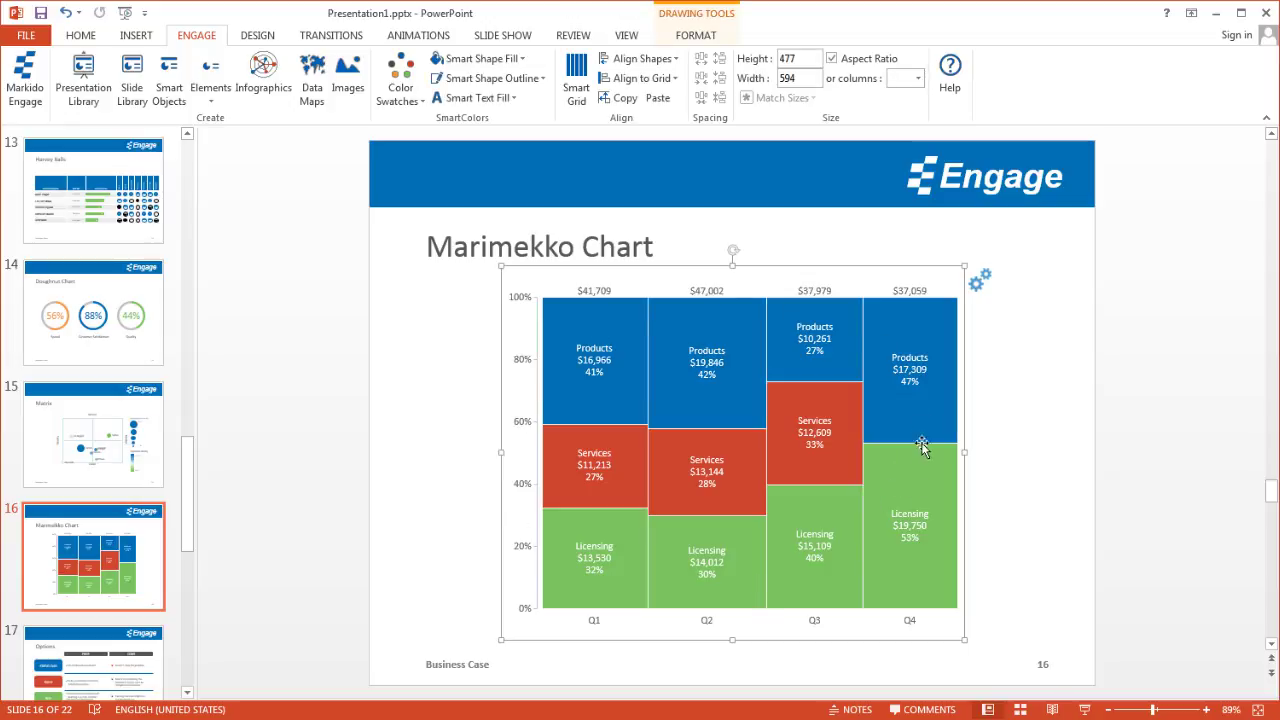
left_click(979, 289)
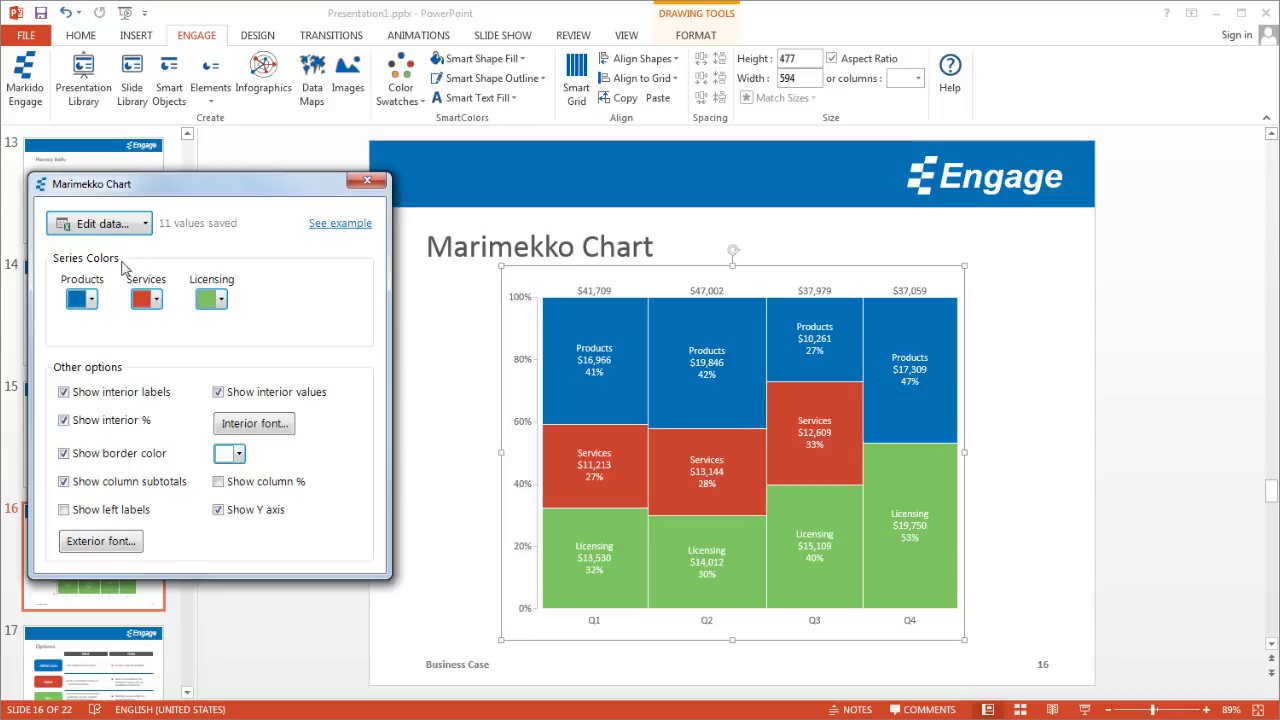
left_click(103, 224)
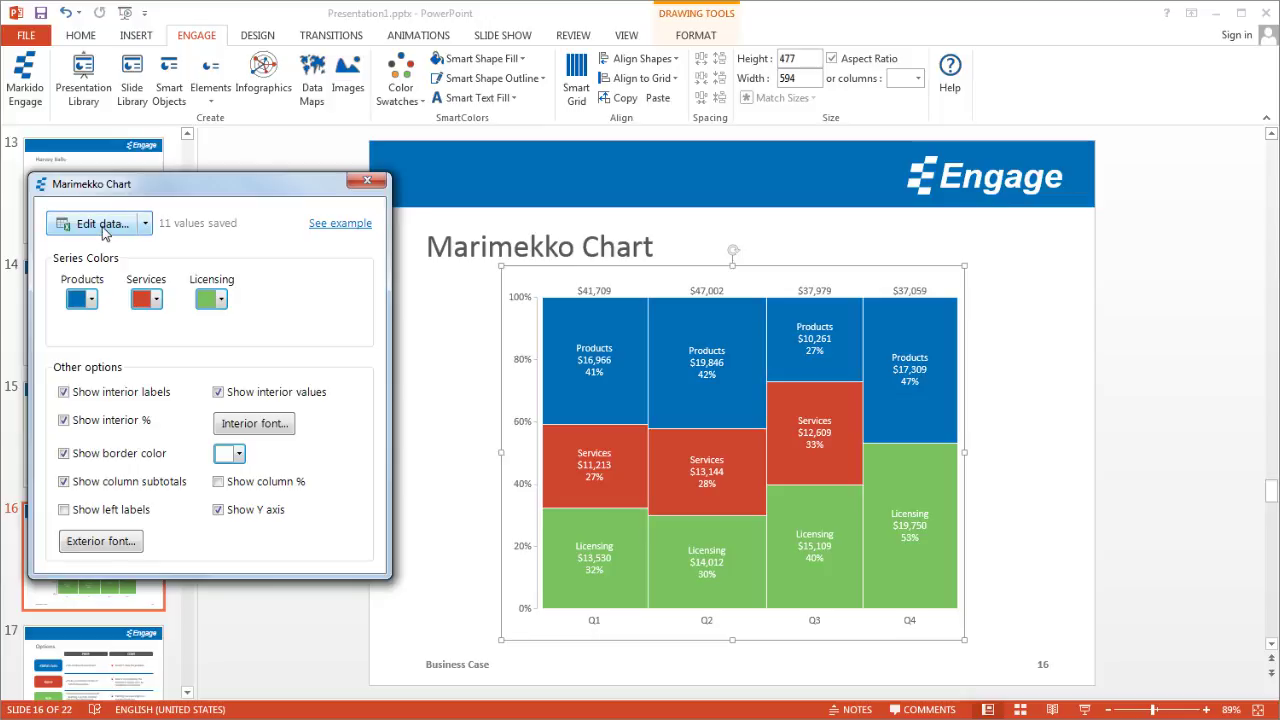
left_click_drag(88, 133, 195, 94)
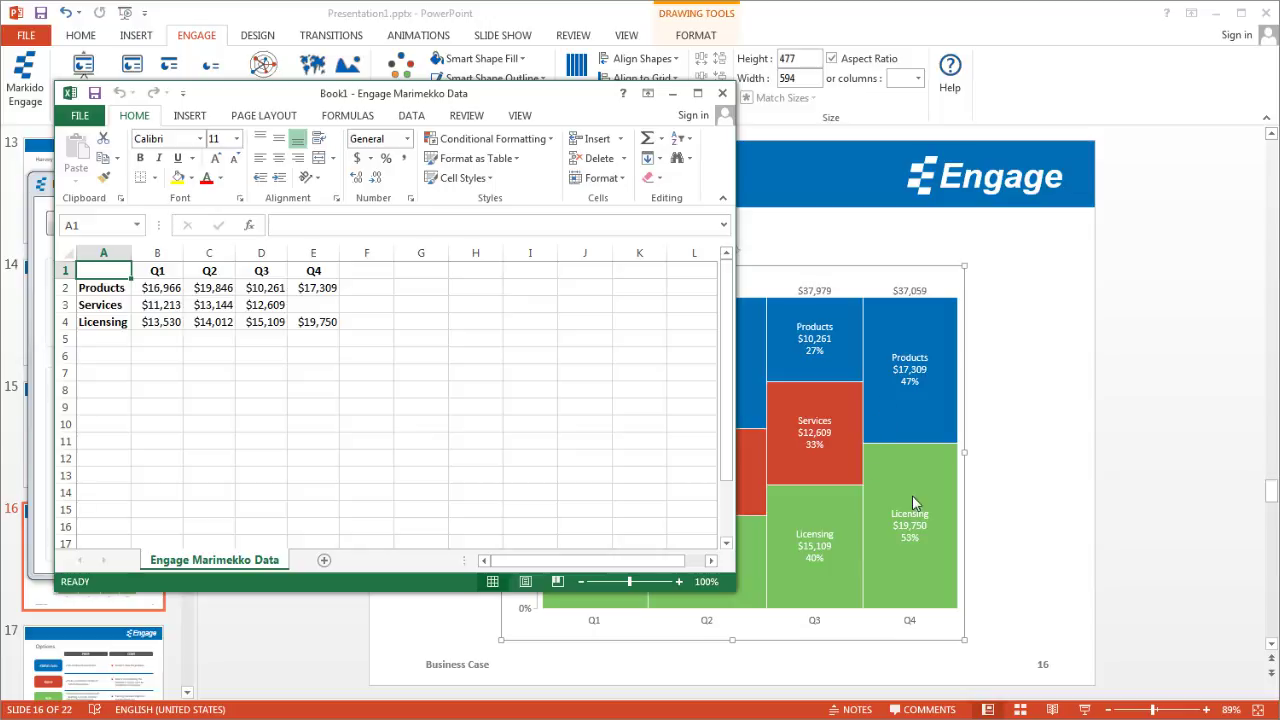
left_click(367, 274)
type("Q1")
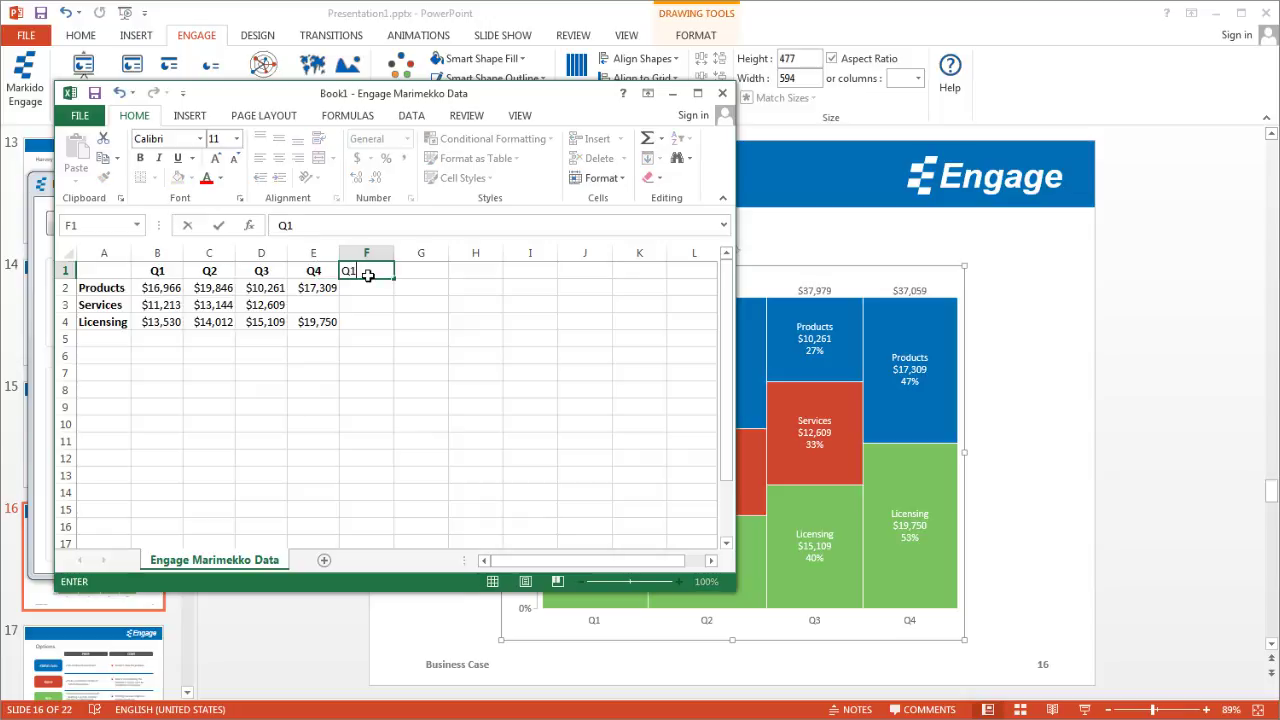
key("Return")
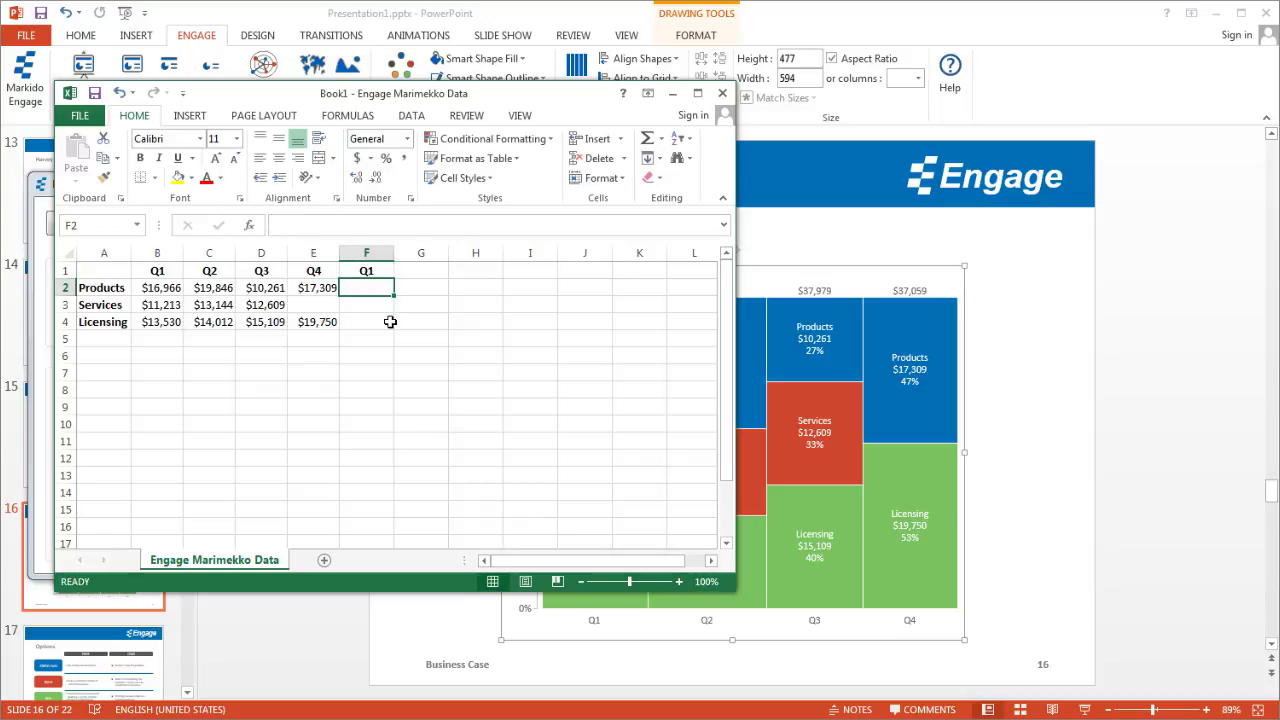
Fill the Q4 values in E2:E4 across into the new Q1 column, cells F2:F4.
left_click(314, 286)
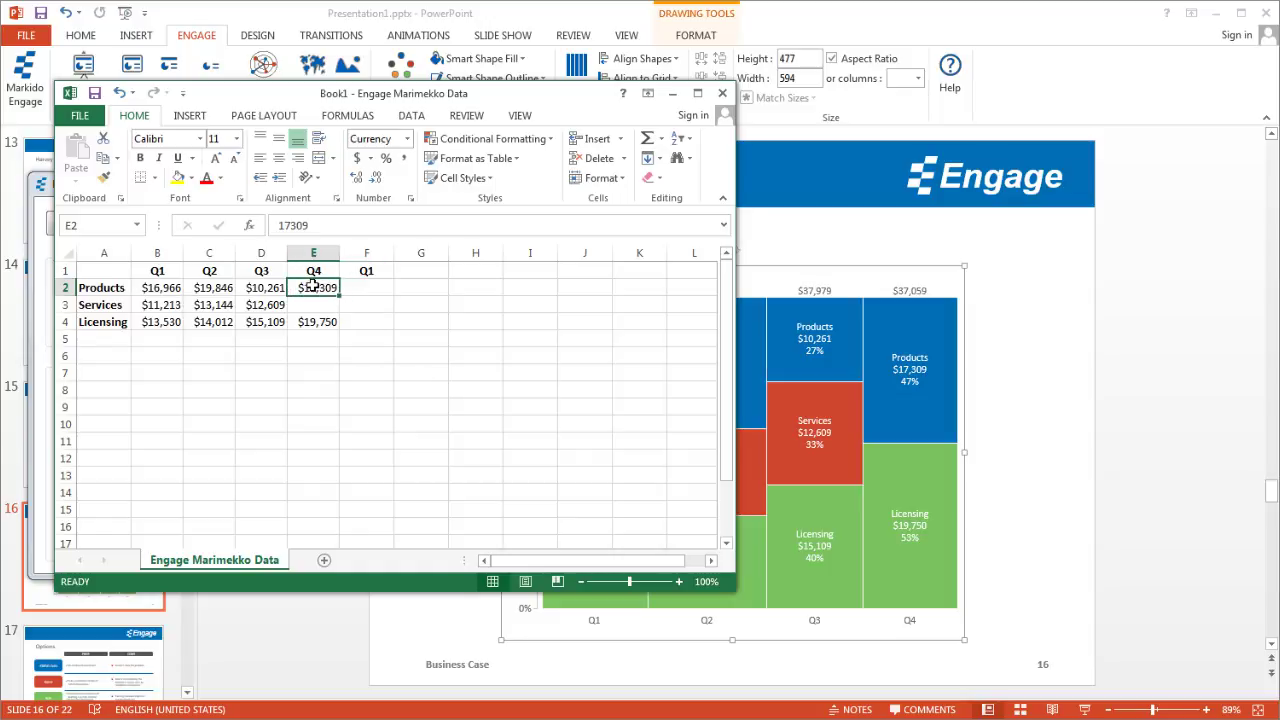
left_click_drag(314, 288, 401, 336)
left_click(330, 365)
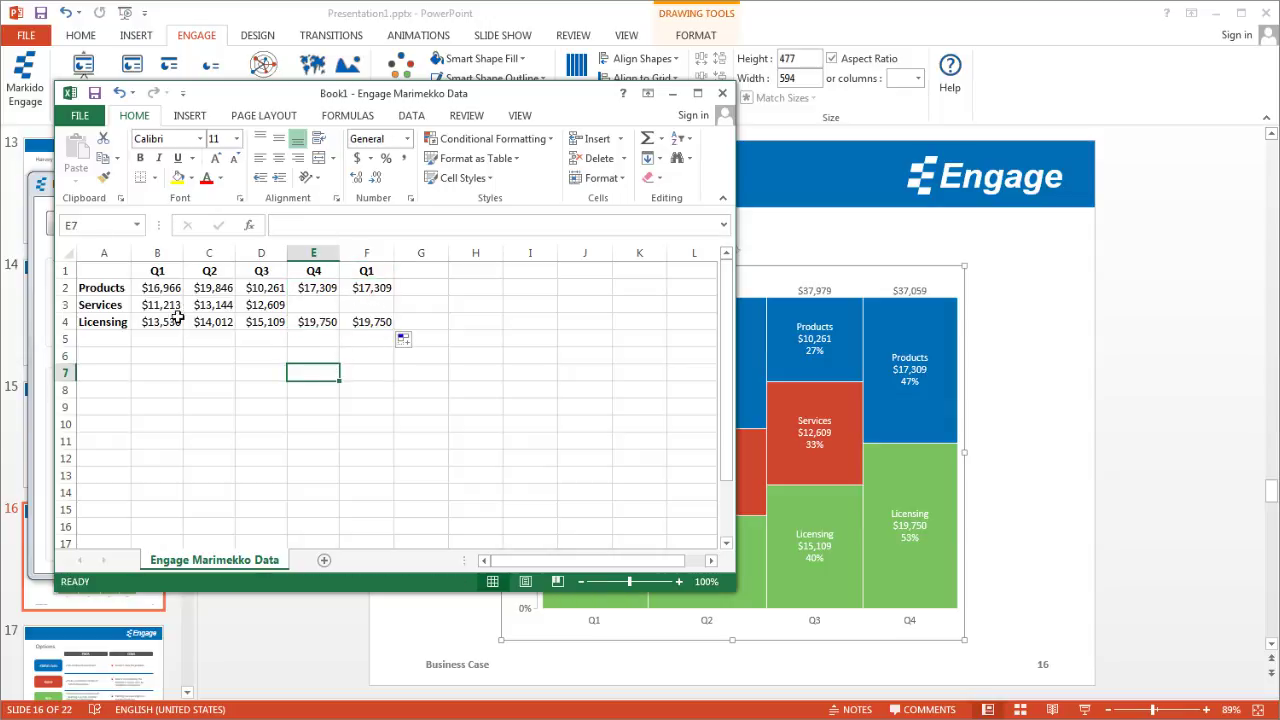
Add a new series row labelled Other in cell A5, below Licensing.
left_click(117, 335)
type("Other")
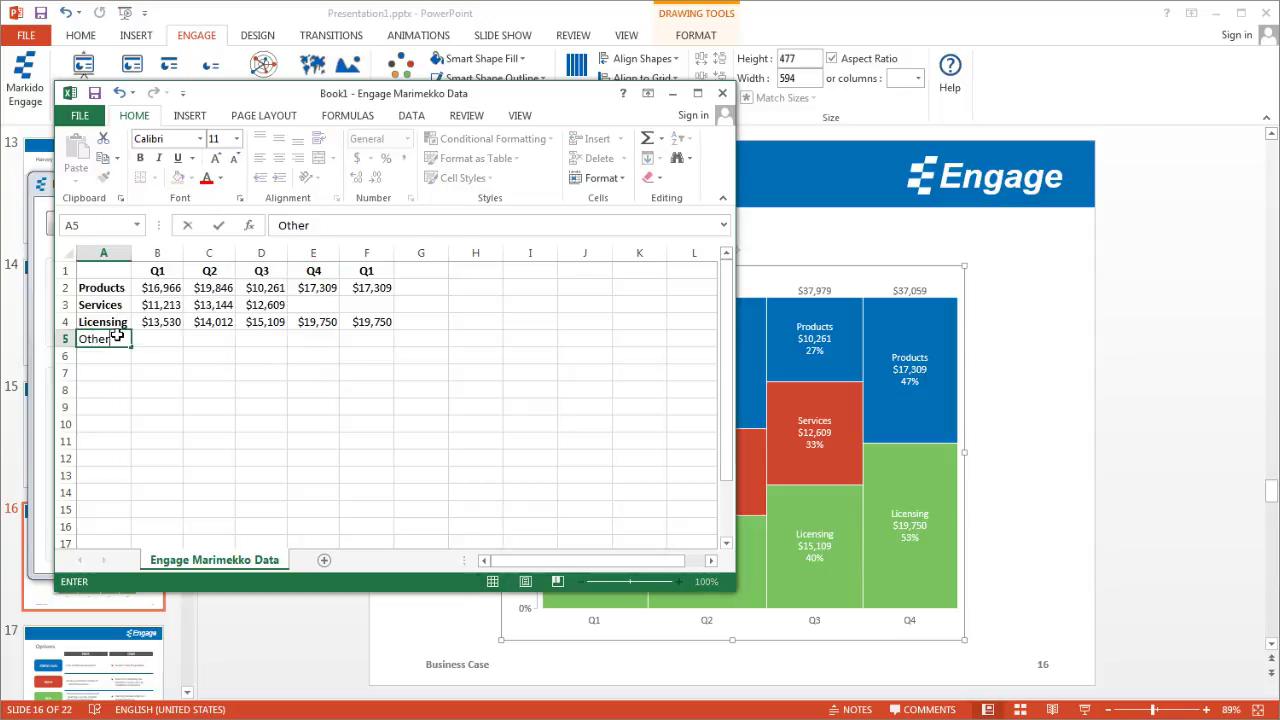
key("Tab")
Copy the Licensing values in B4:F4 into the Other row, cells B5:F5.
key("Up")
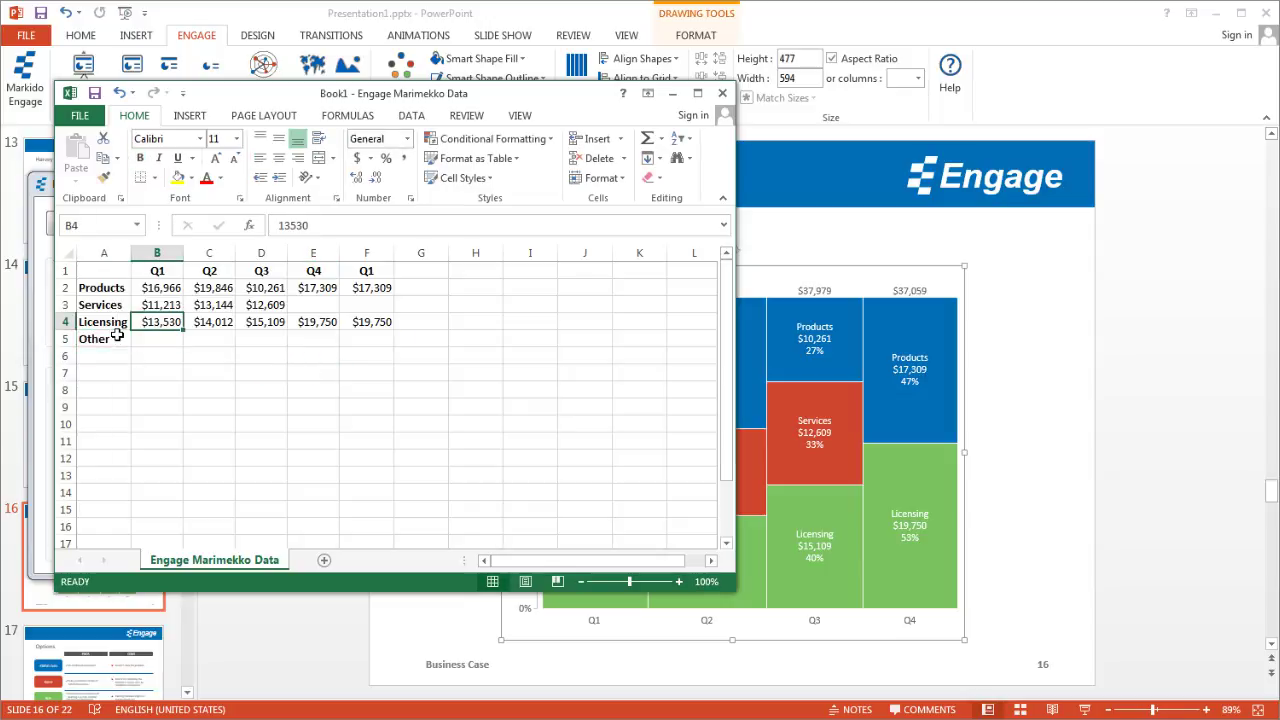
key("shift+Right")
key("shift+Right")
key("shift+Right")
key("shift+Left")
key("shift+Left")
key("shift+Left")
key("Left")
key("Right")
key("shift+Right")
key("shift+Right")
key("shift+Right")
key("shift+Right")
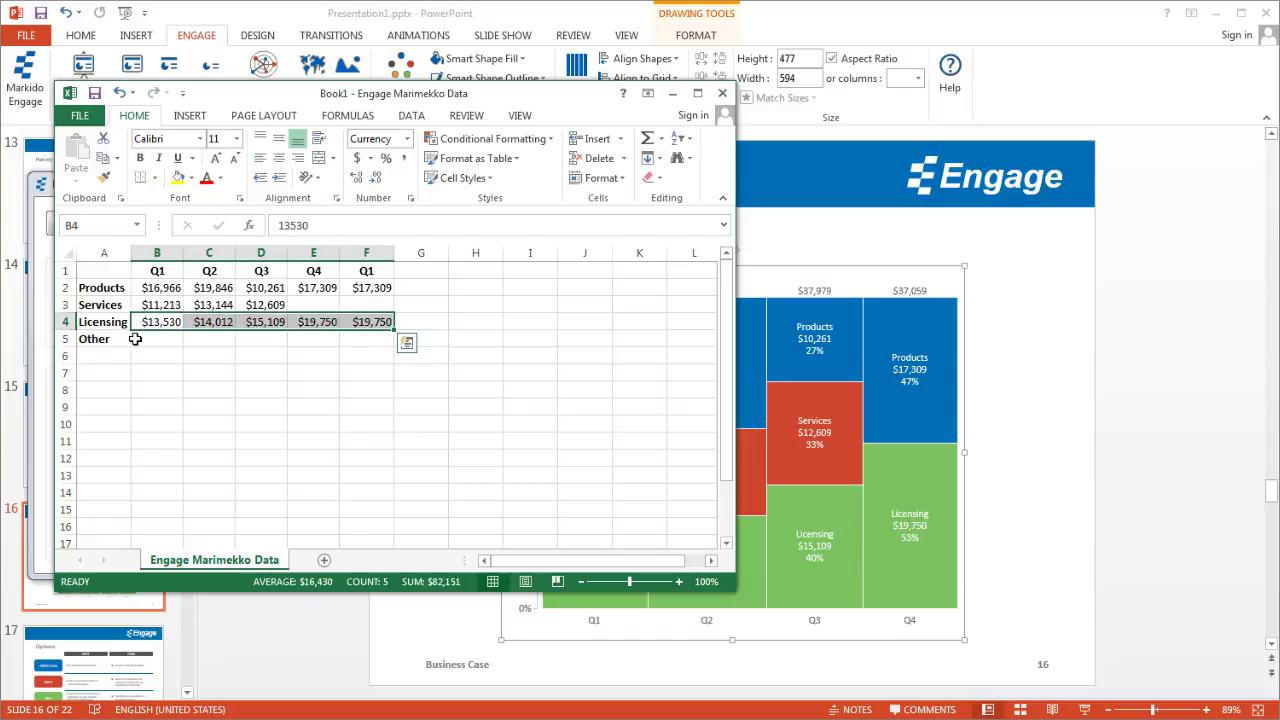
key("ctrl+c")
left_click(167, 339)
key("ctrl+v")
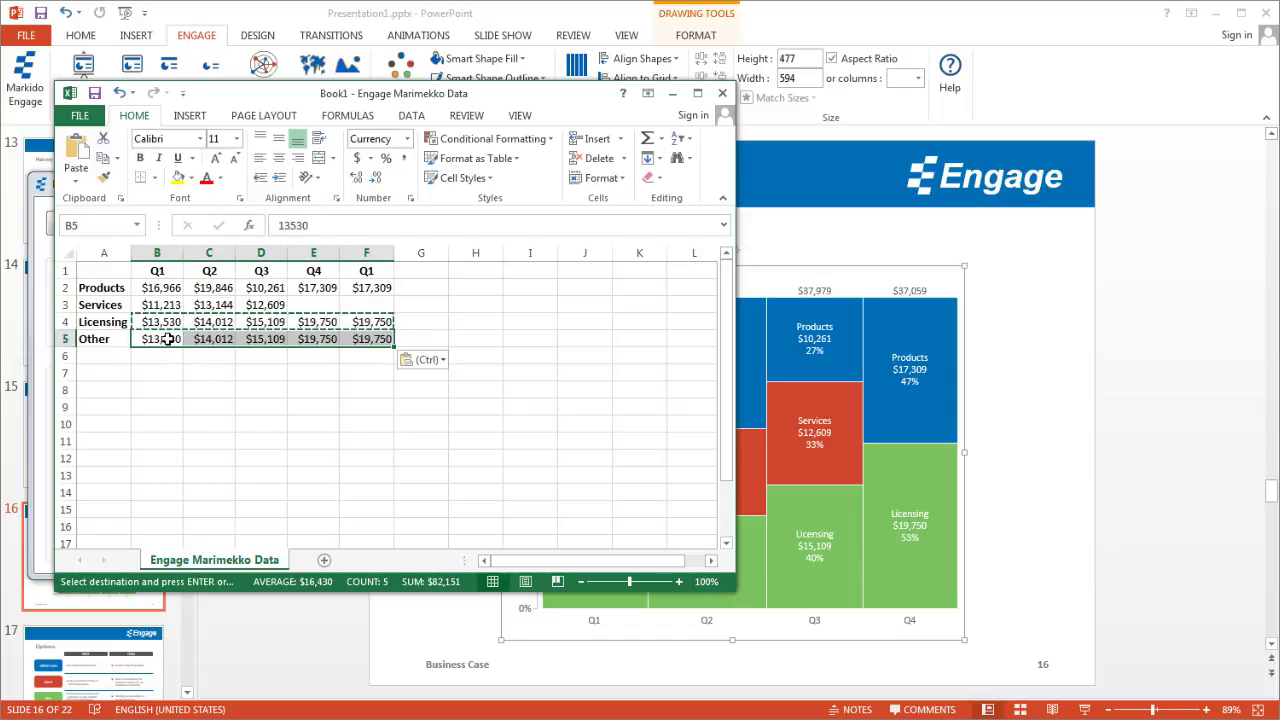
key("Escape")
left_click(150, 390)
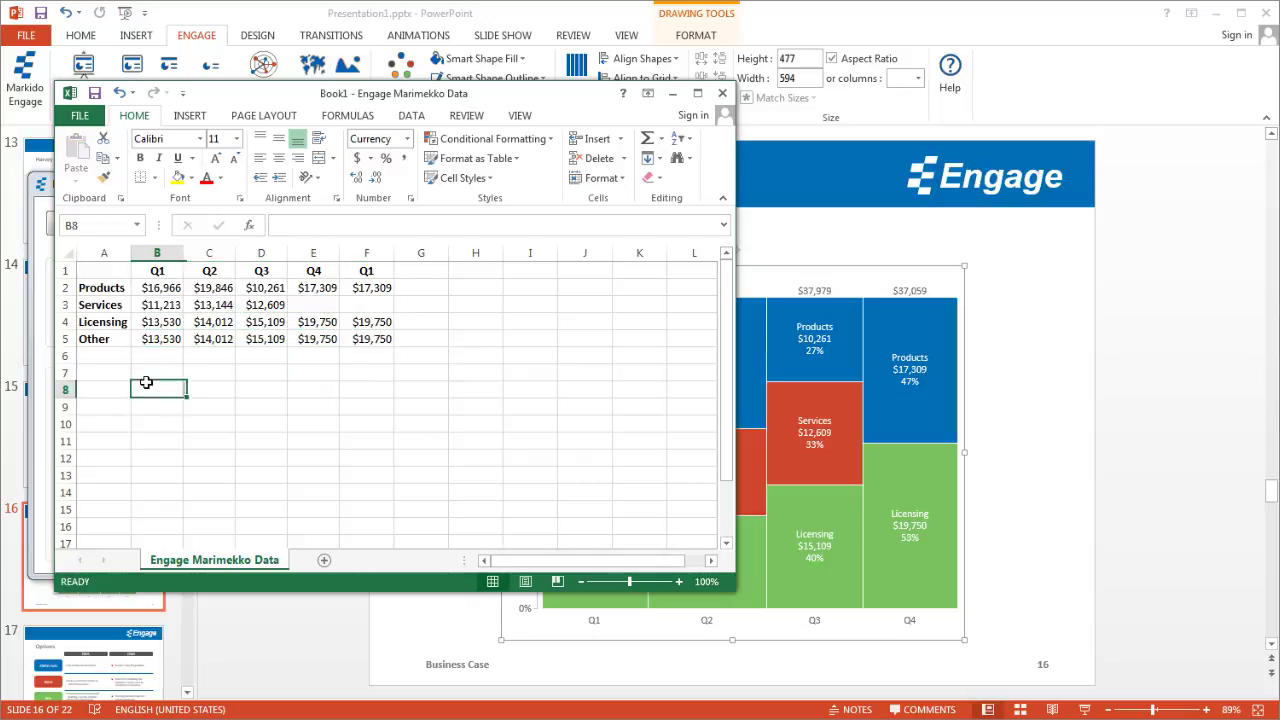
Set the Other value for the first Q1 column, cell B5, to 18530 and close the data sheet.
left_click(155, 338)
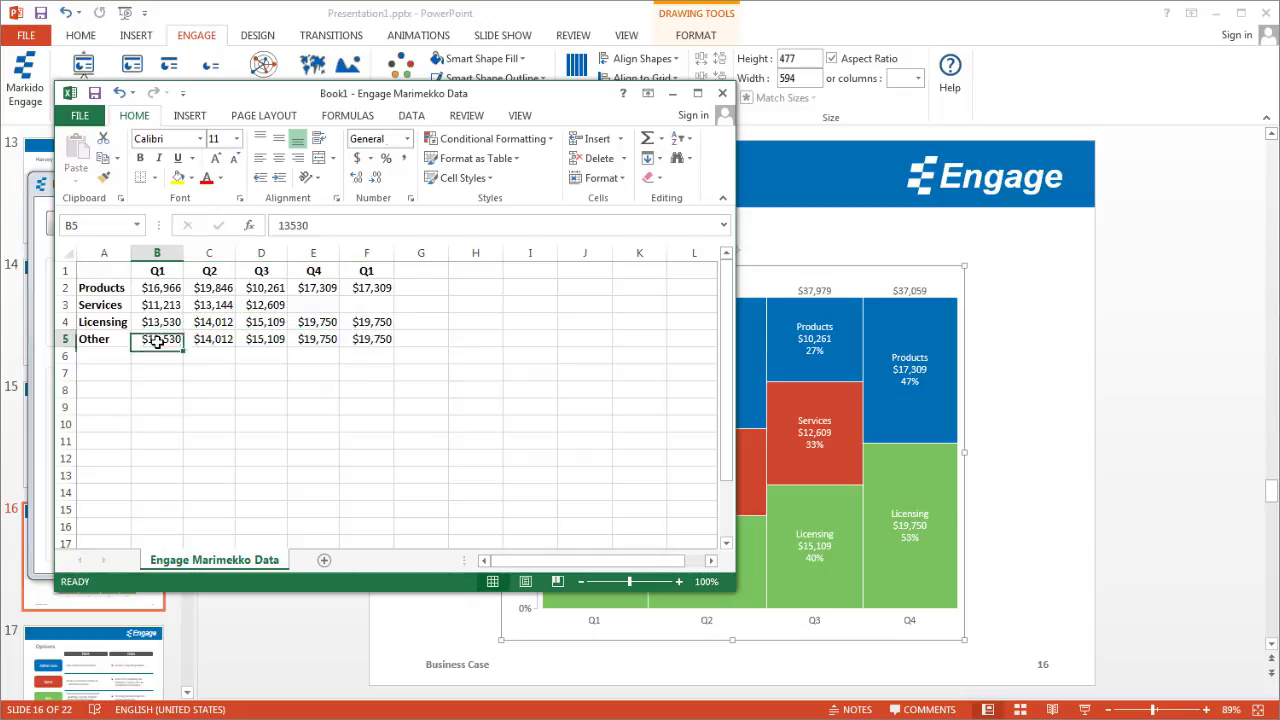
left_click(291, 227)
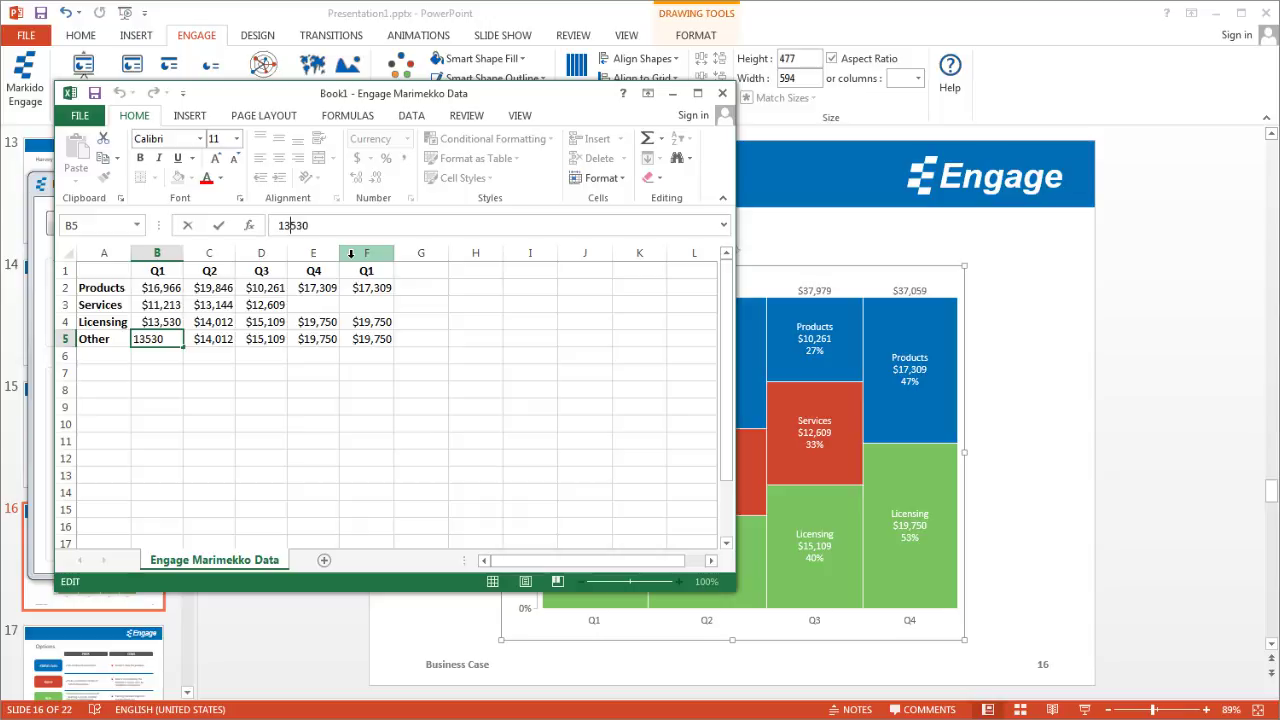
key("BackSpace")
type("8")
key("Return")
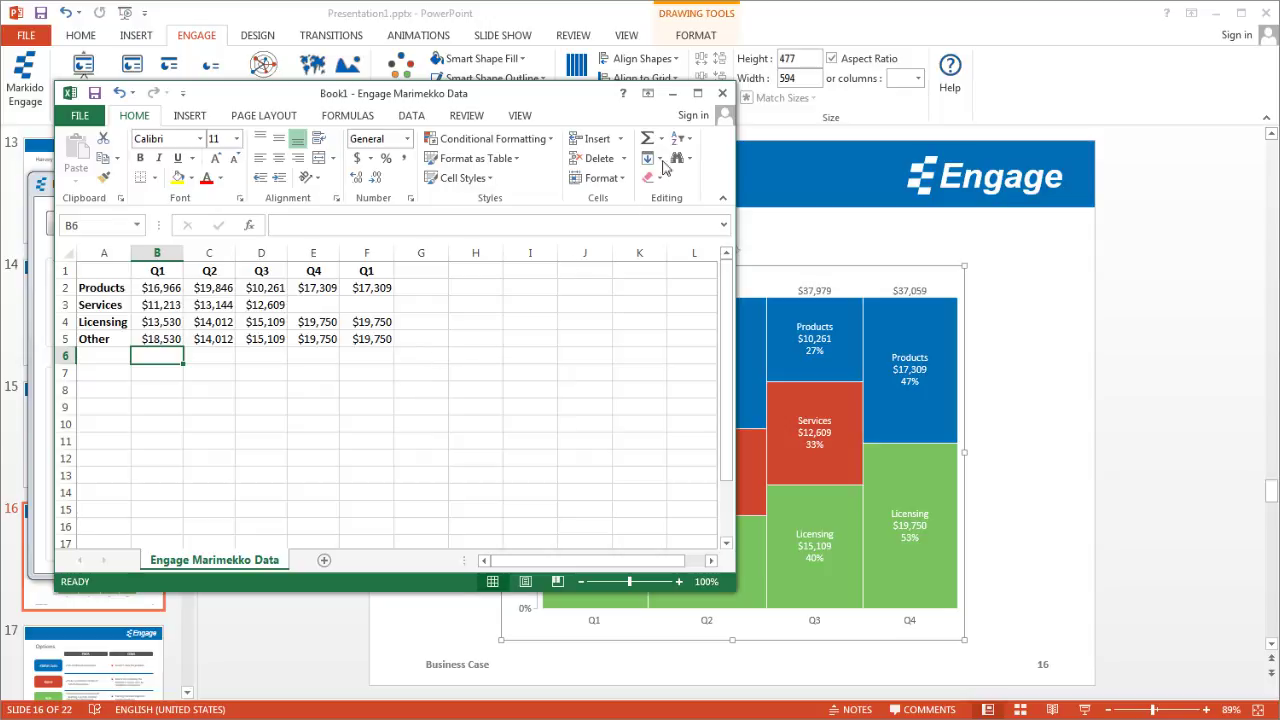
left_click(722, 95)
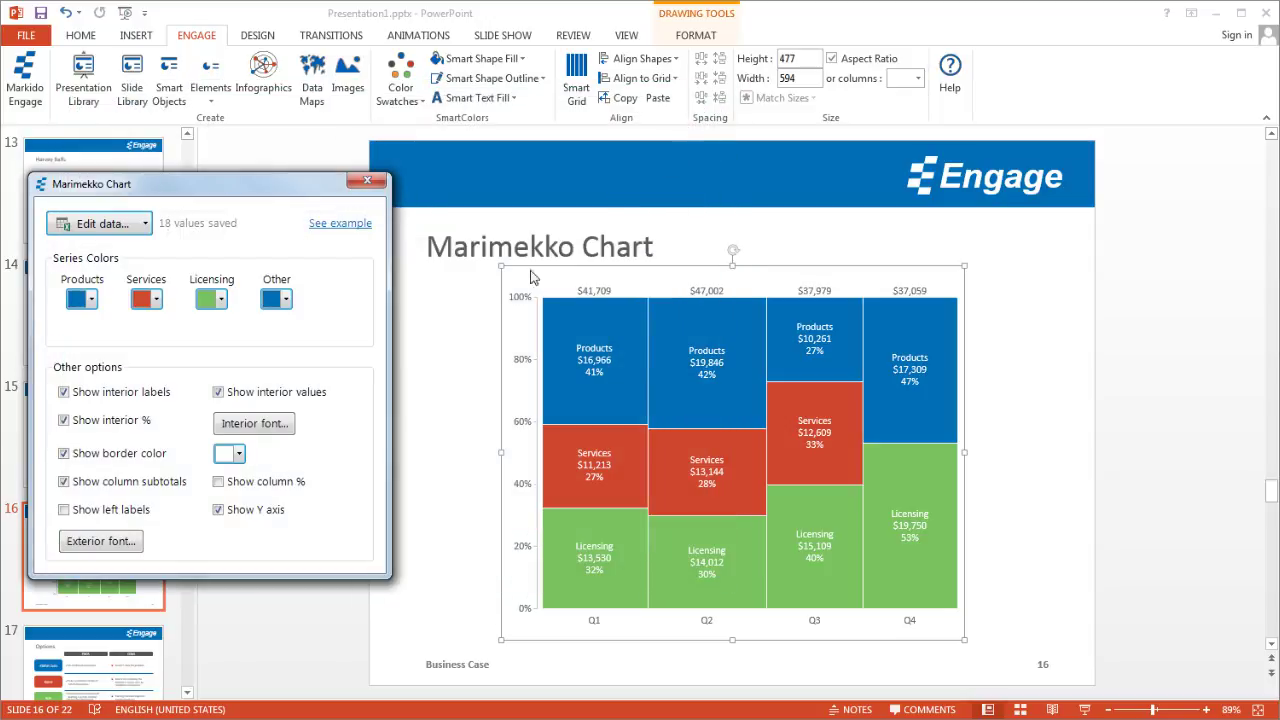
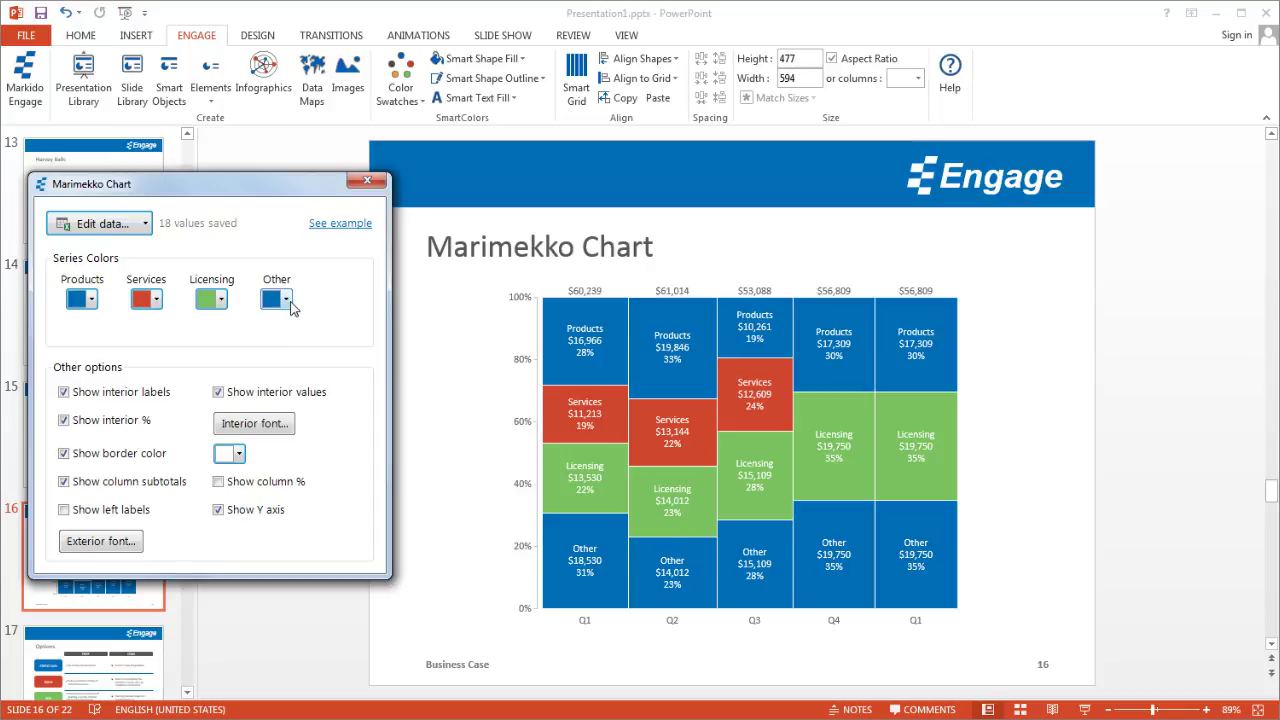
Change the Other series color to dark gray in the Marimekko chart.
left_click(285, 300)
left_click(341, 365)
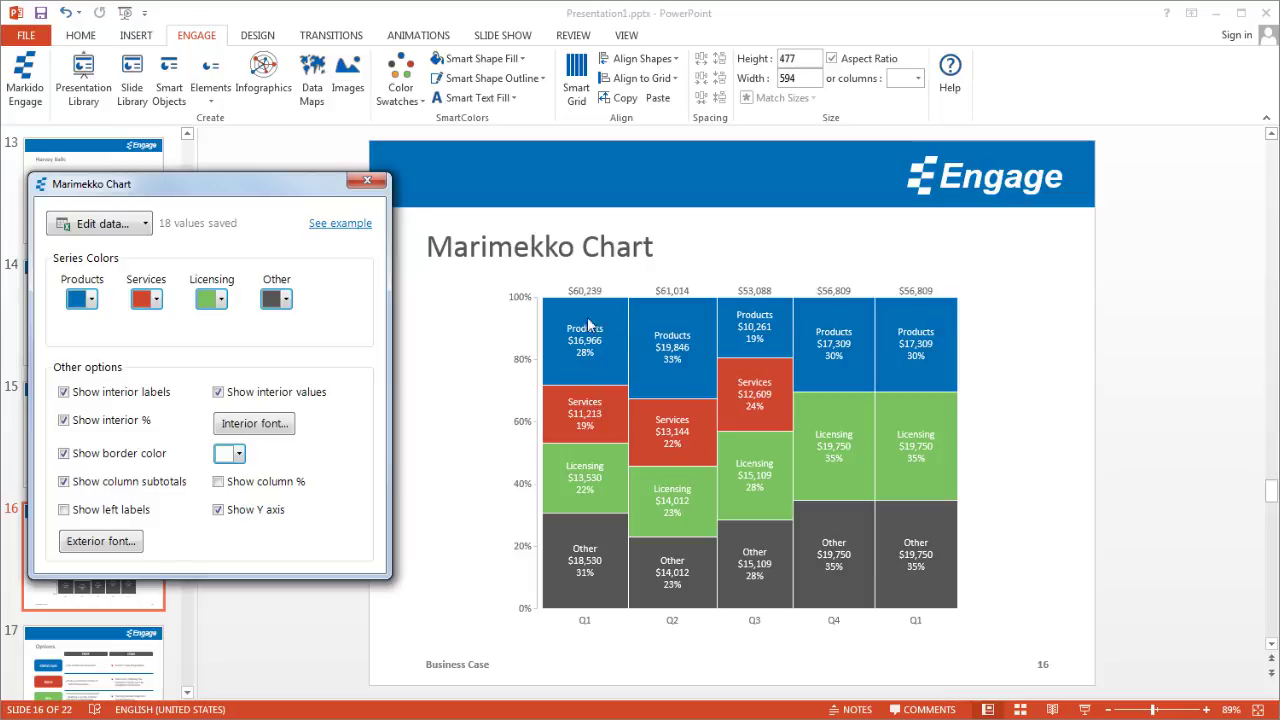
Hide the chart's interior labels and Y axis, and show the series labels on its left side instead.
left_click(138, 398)
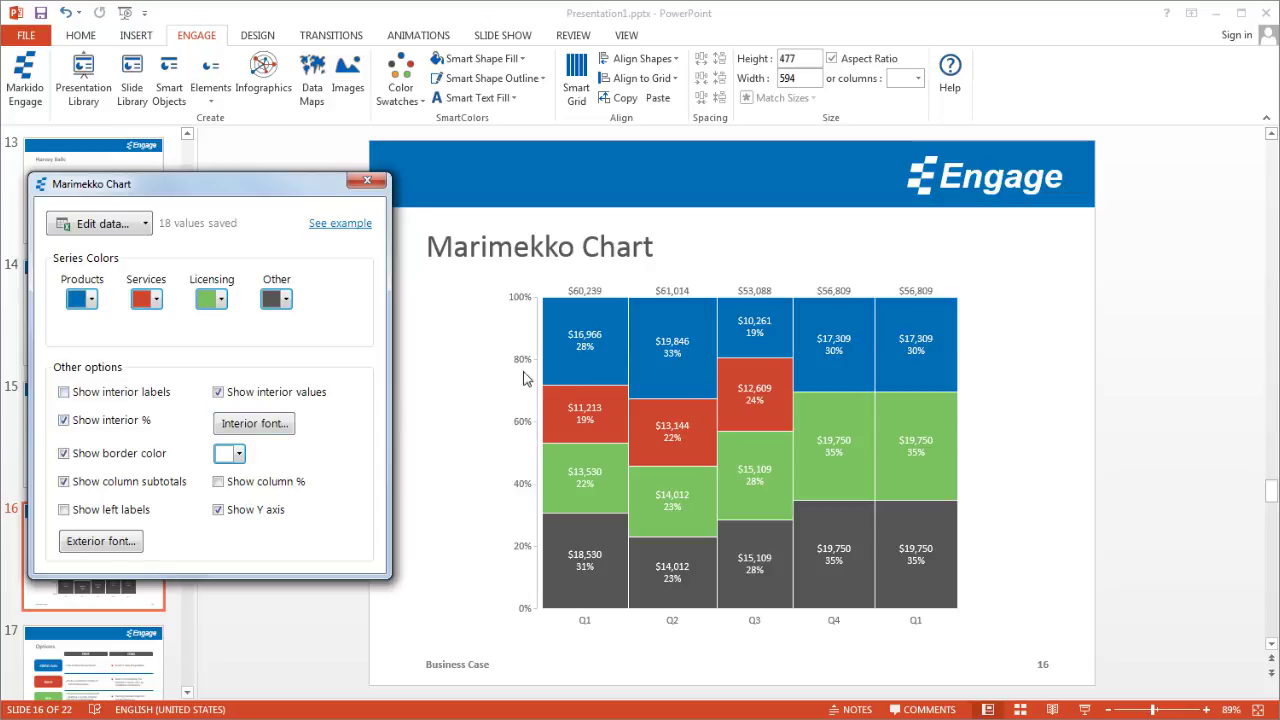
left_click(88, 428)
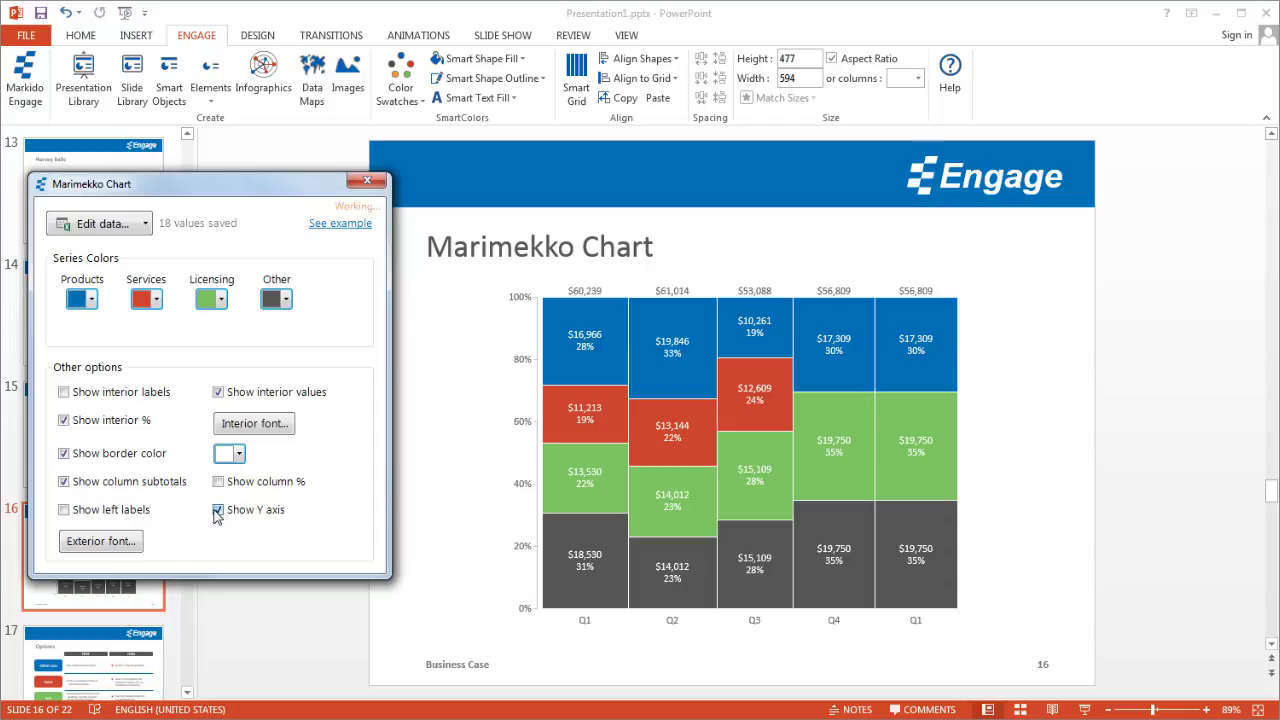
left_click(217, 511)
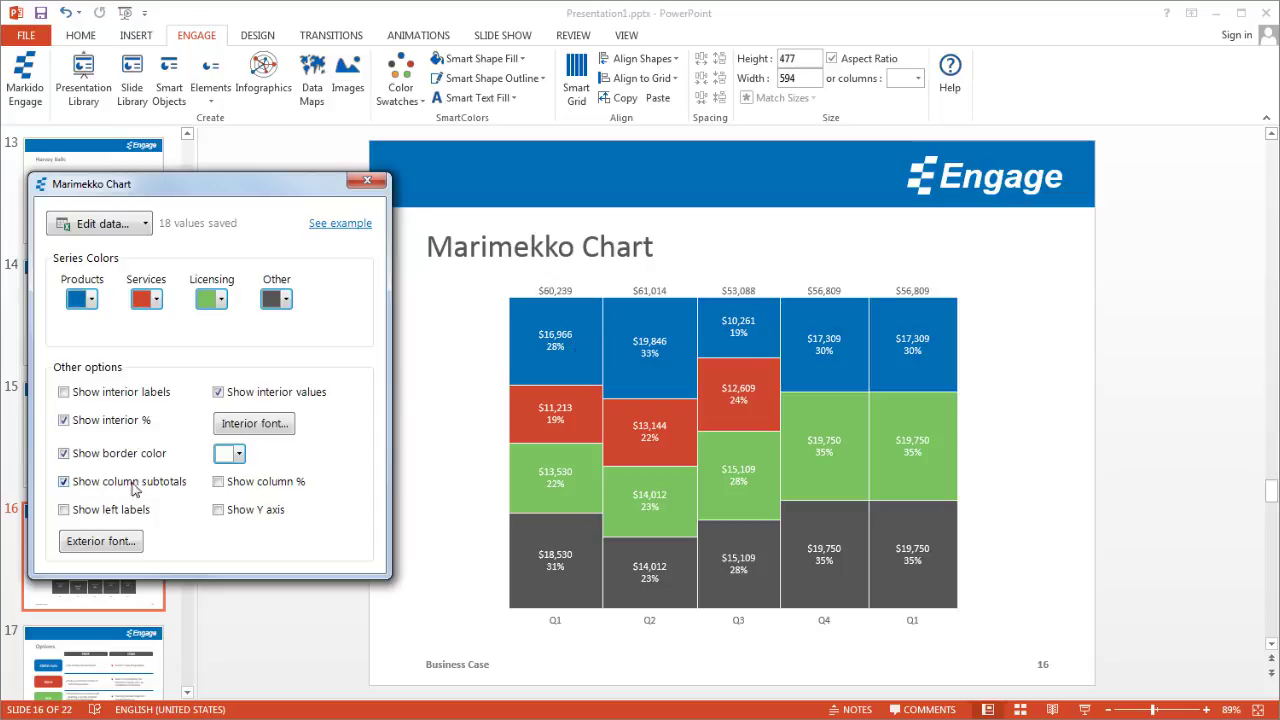
left_click(104, 515)
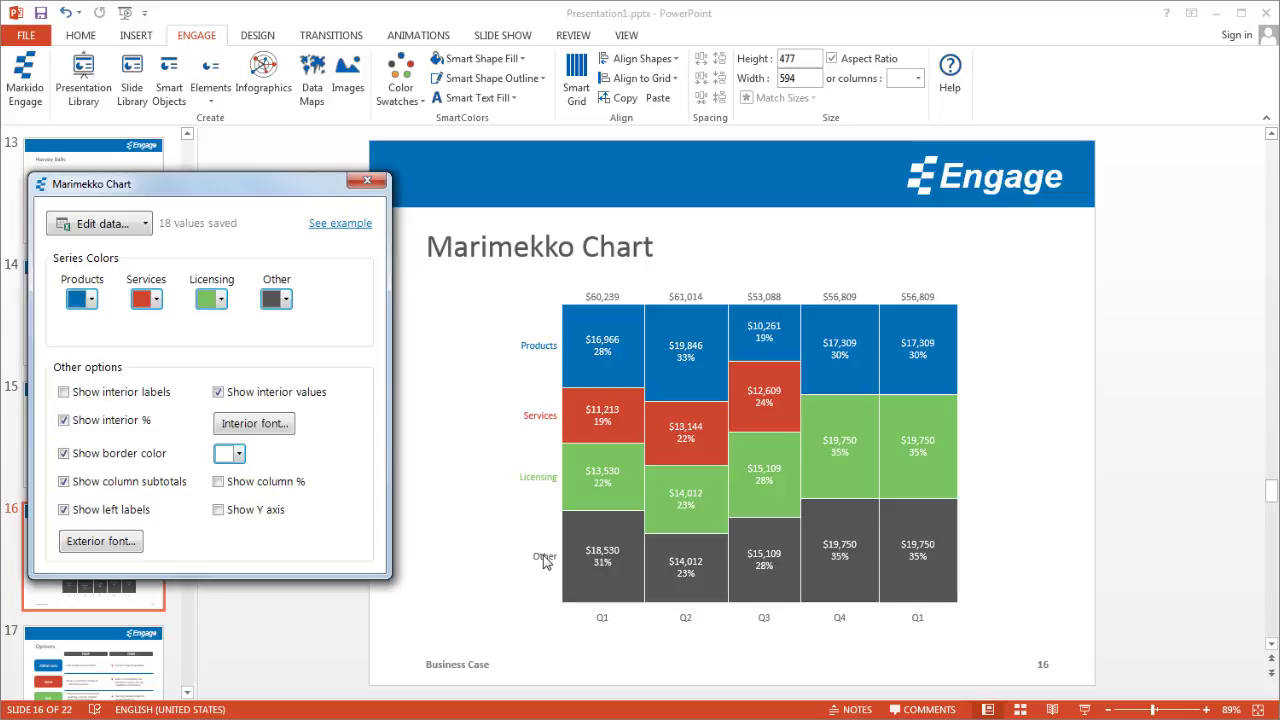
Set the chart's exterior font size to 12.
left_click(124, 551)
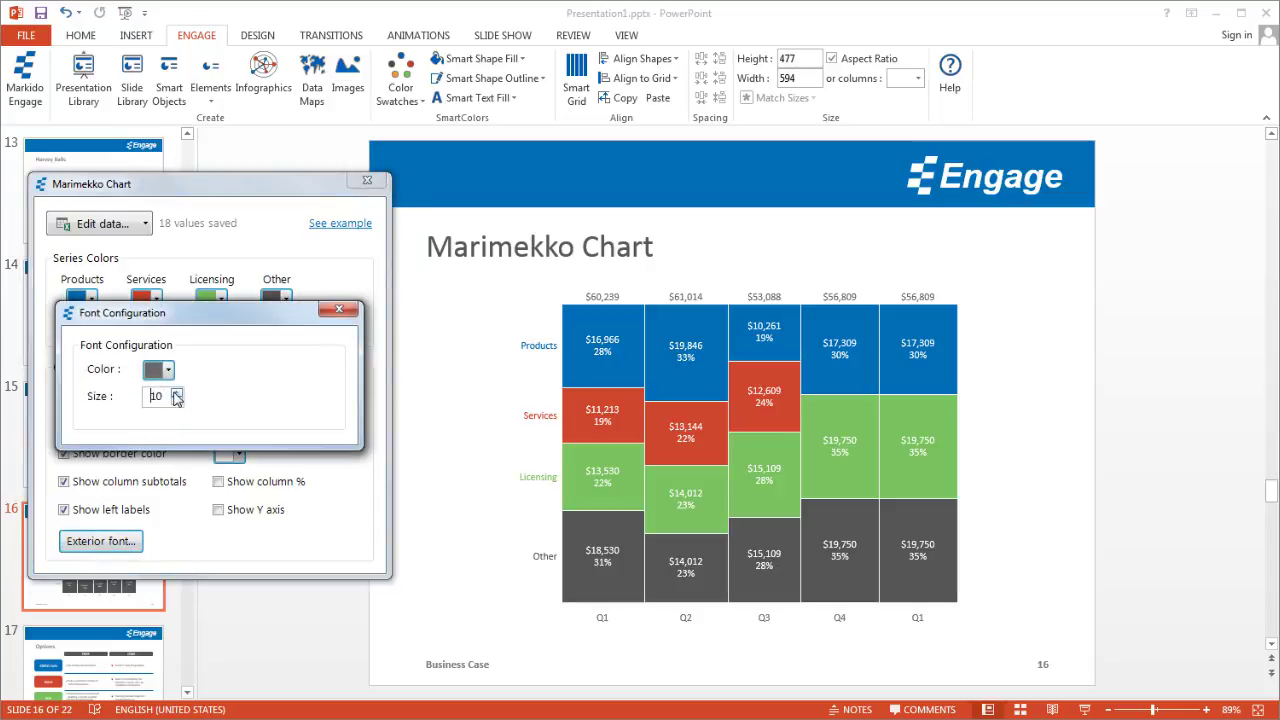
left_click(176, 394)
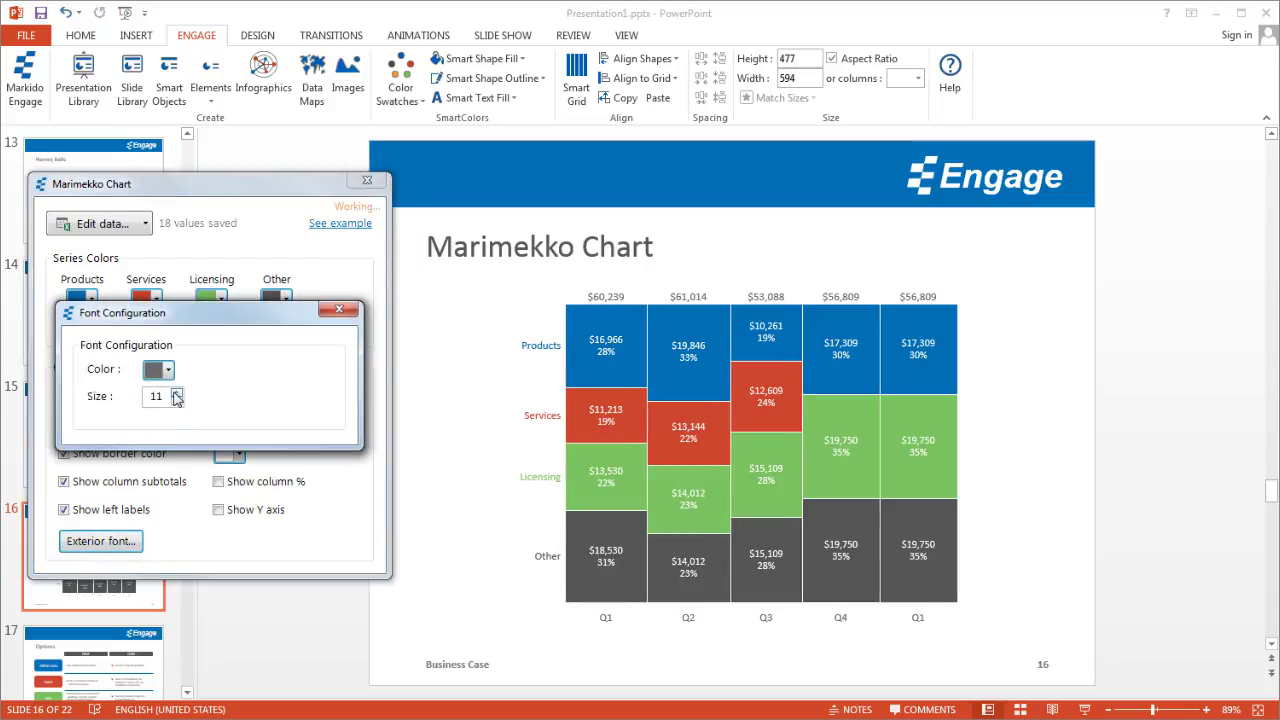
left_click(176, 393)
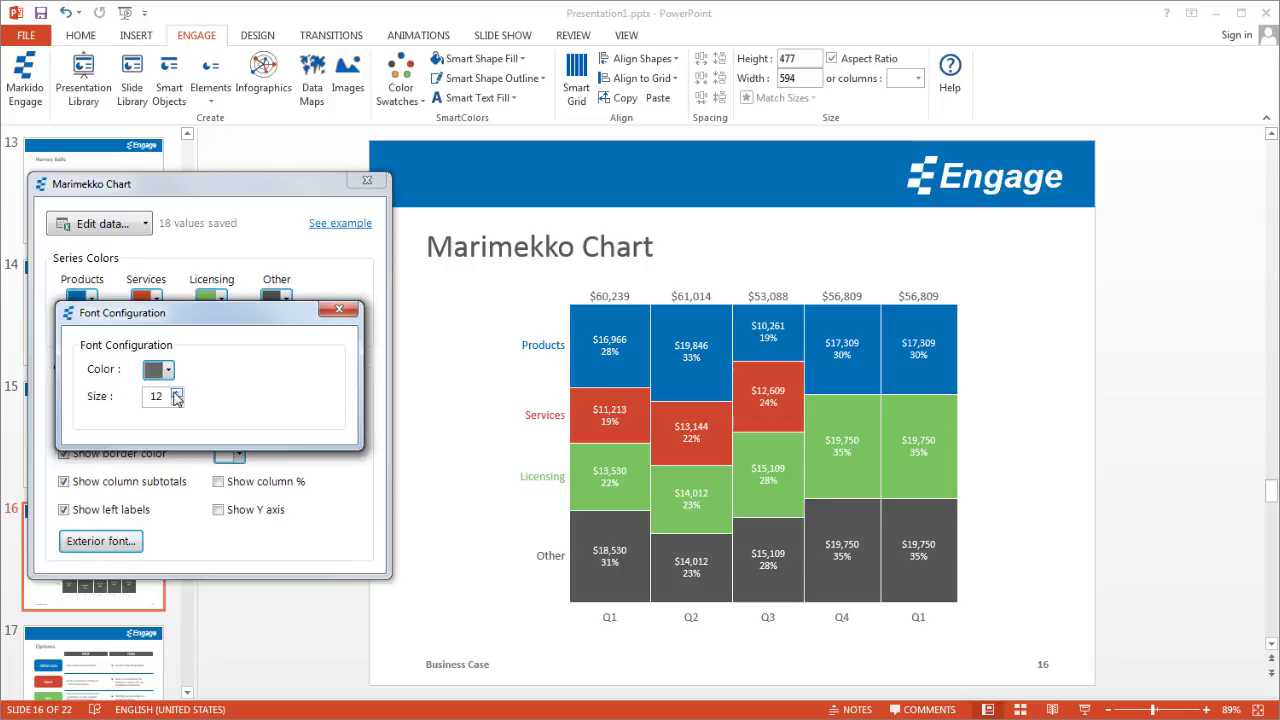
left_click(338, 309)
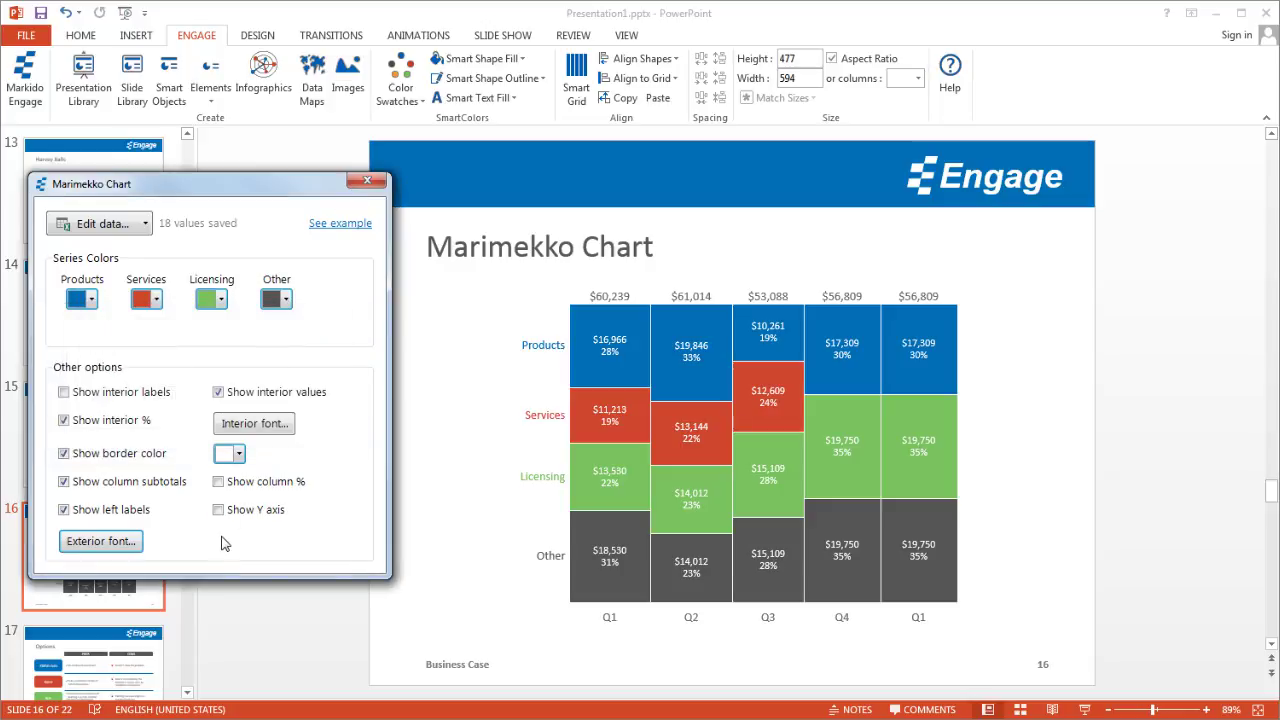
Set the chart's interior font size to 12.
left_click(255, 424)
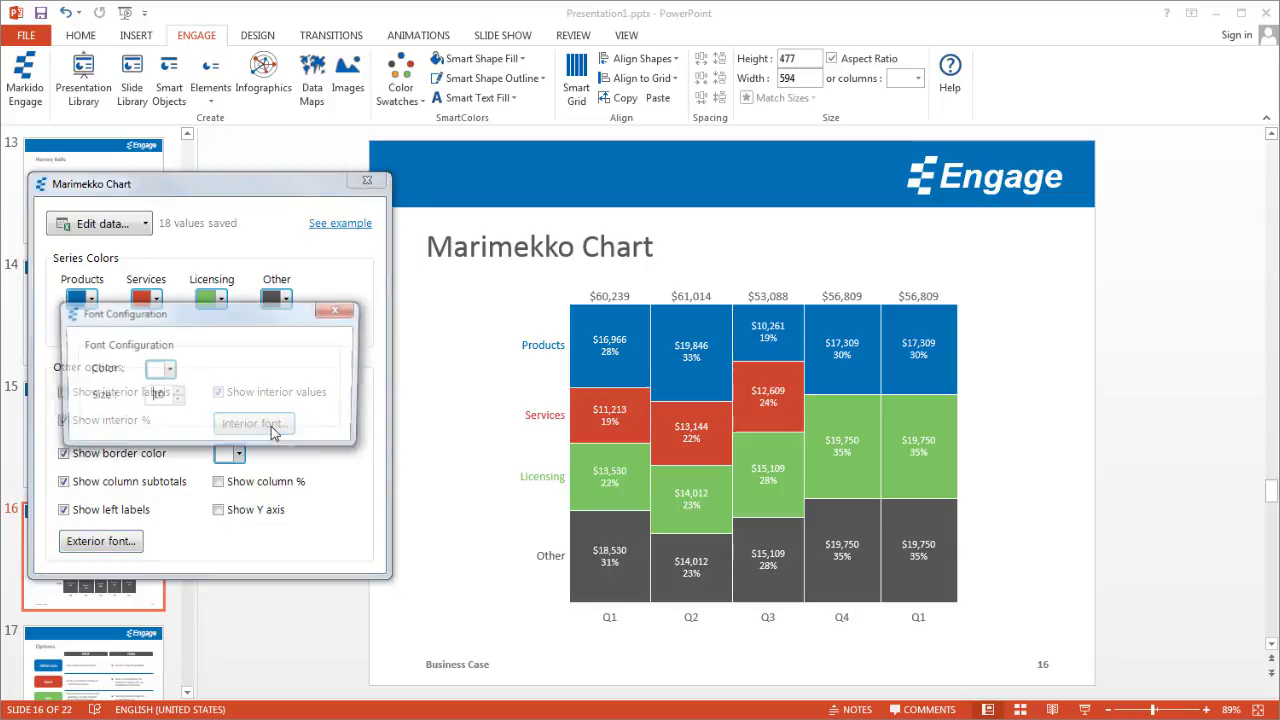
left_click(177, 394)
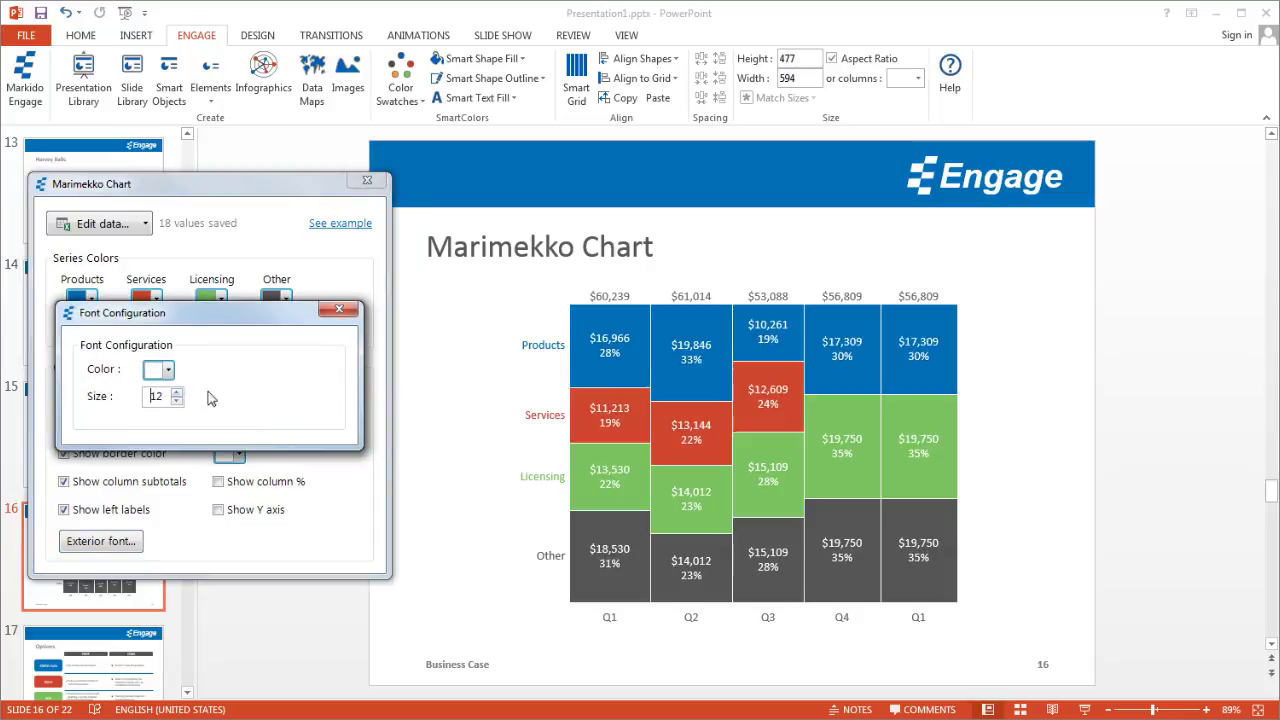
Close the font settings, toggle the chart's border off and on, and try a black border color before restoring white.
left_click(340, 311)
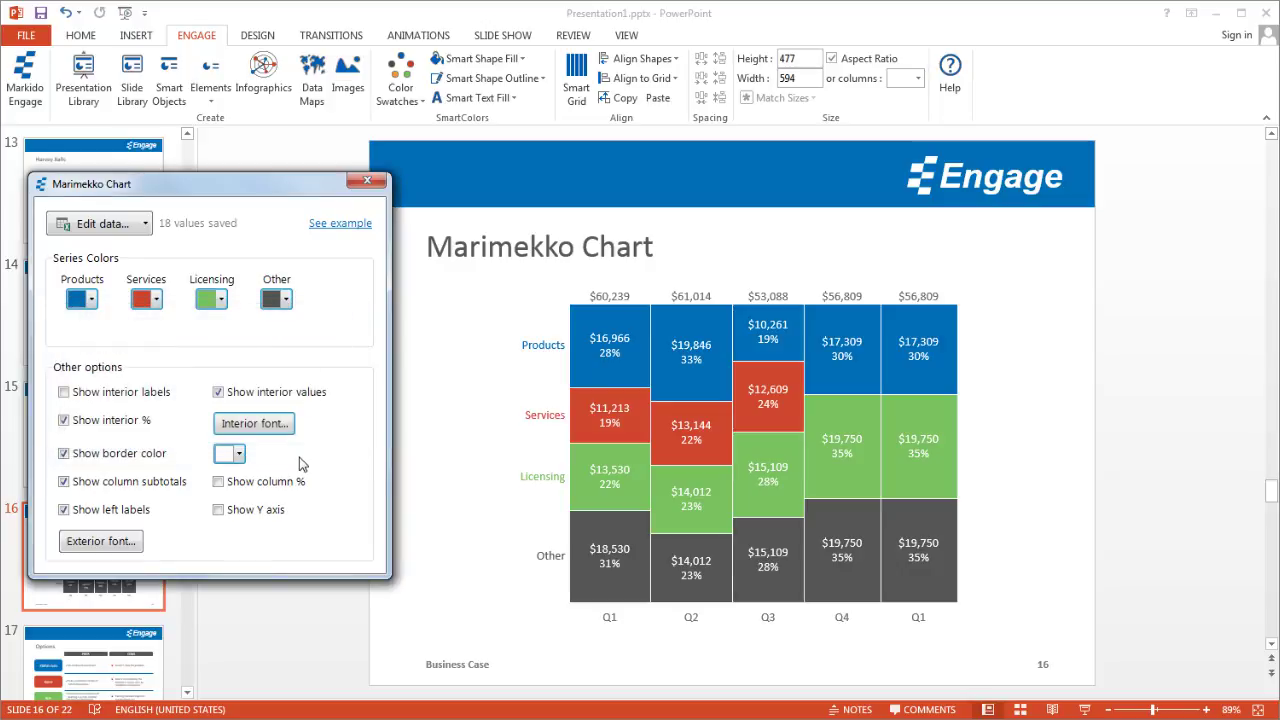
left_click(101, 458)
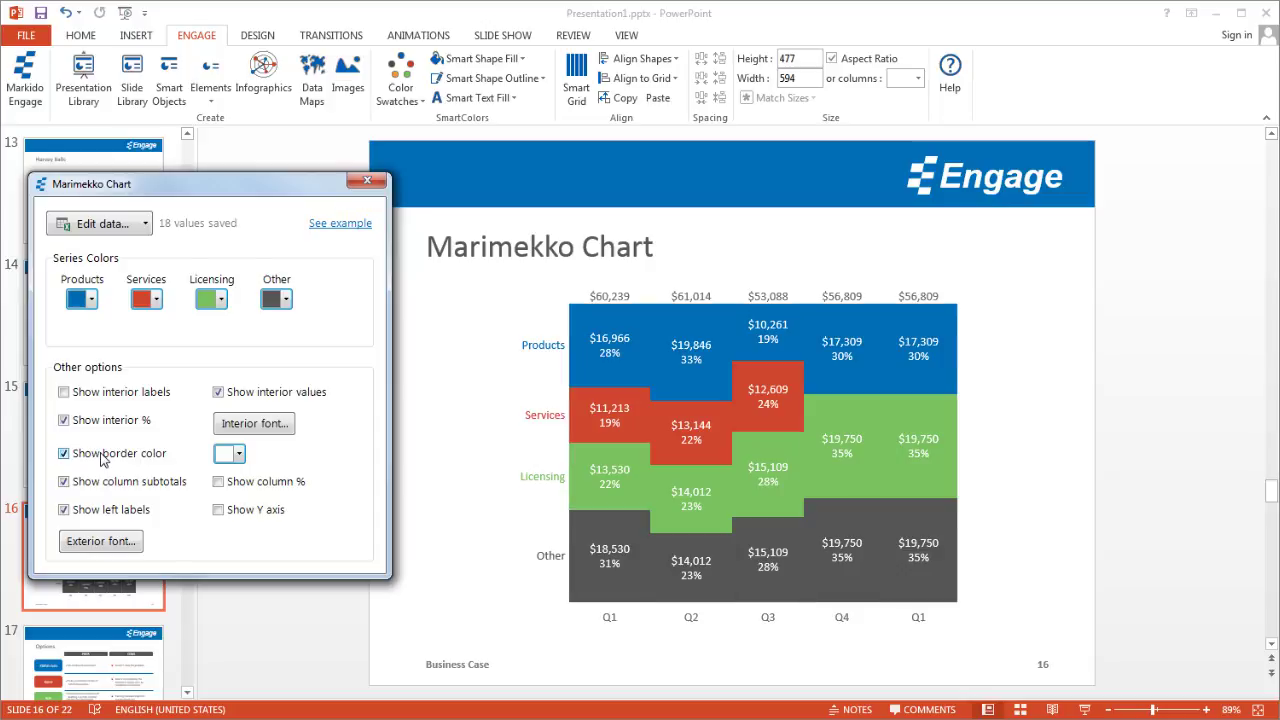
left_click(239, 455)
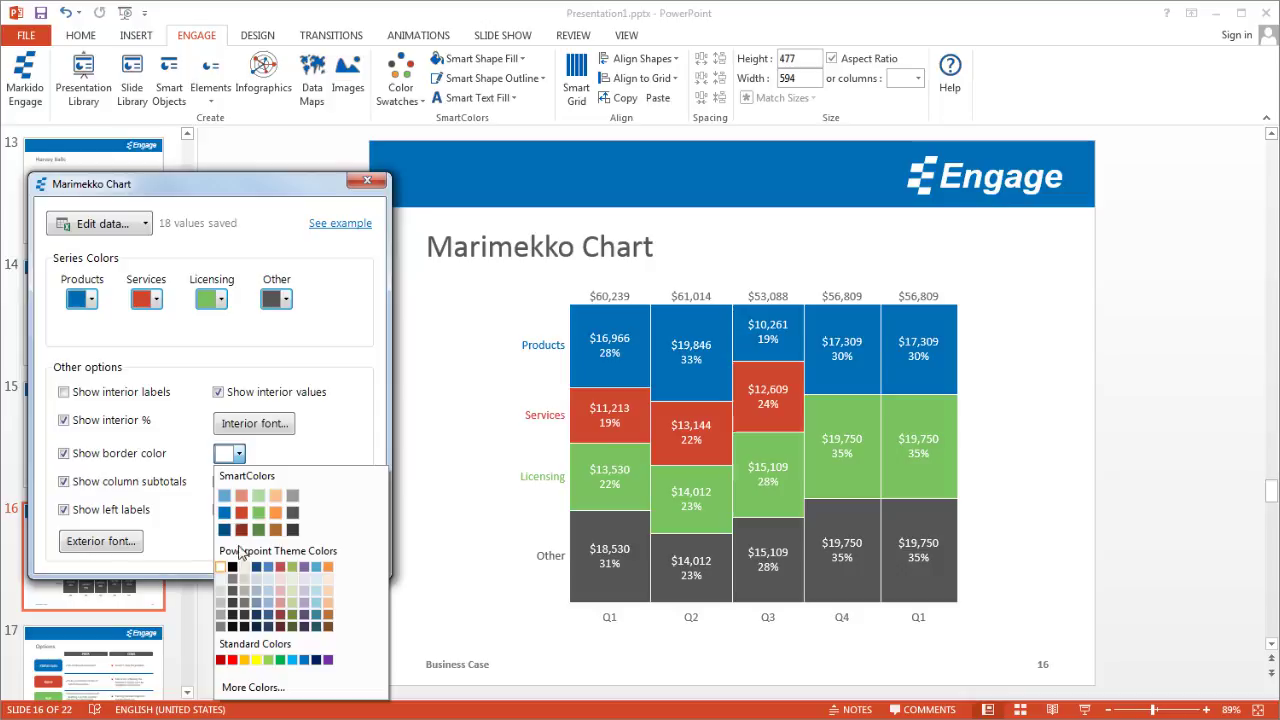
left_click(232, 568)
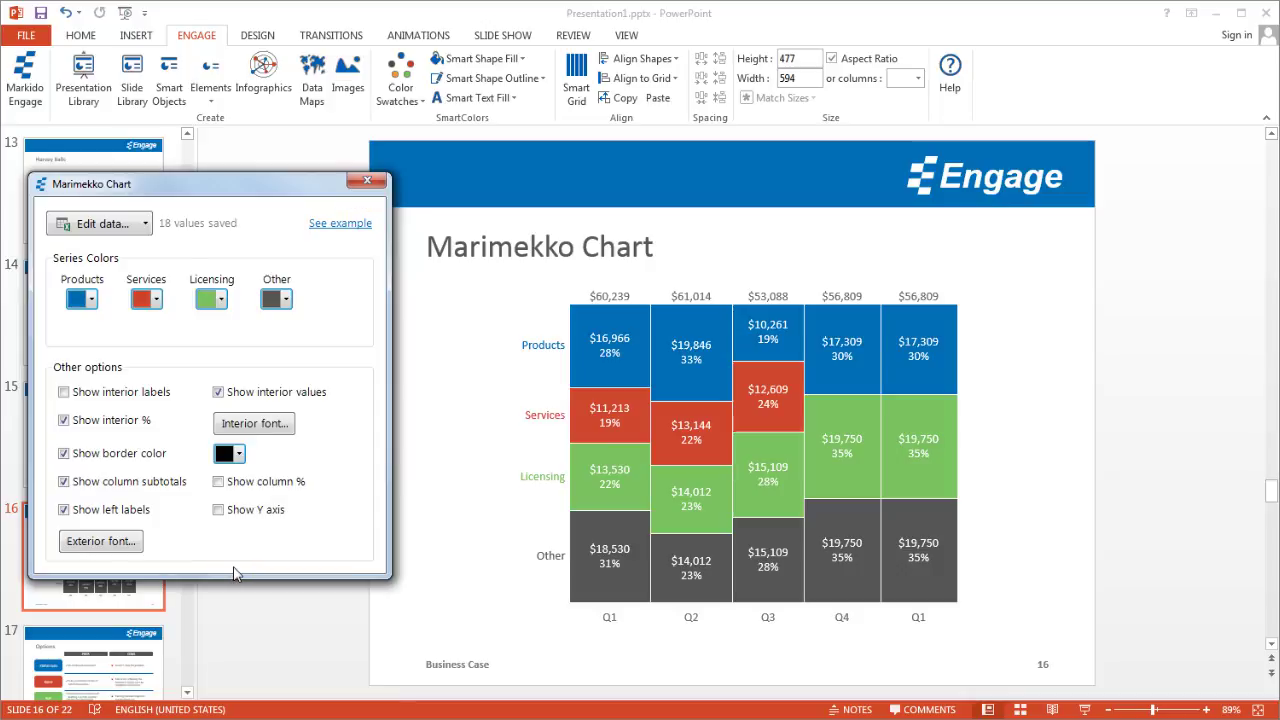
left_click(240, 455)
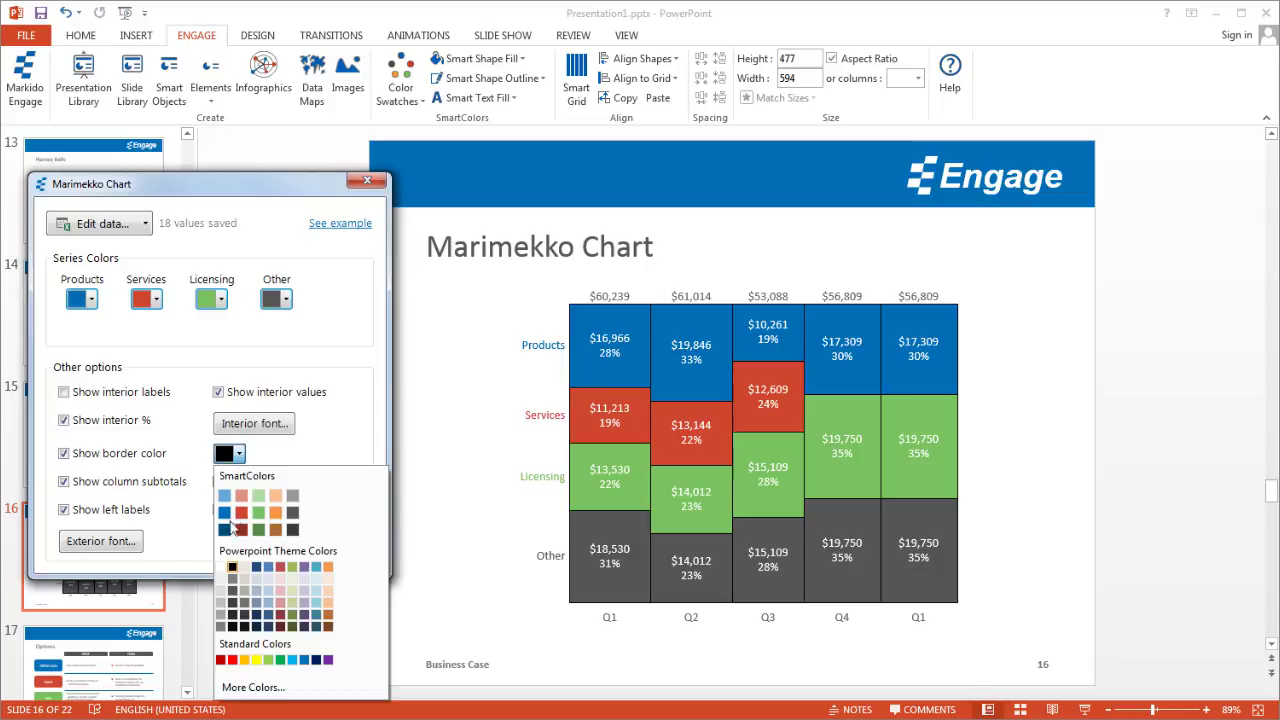
left_click(221, 567)
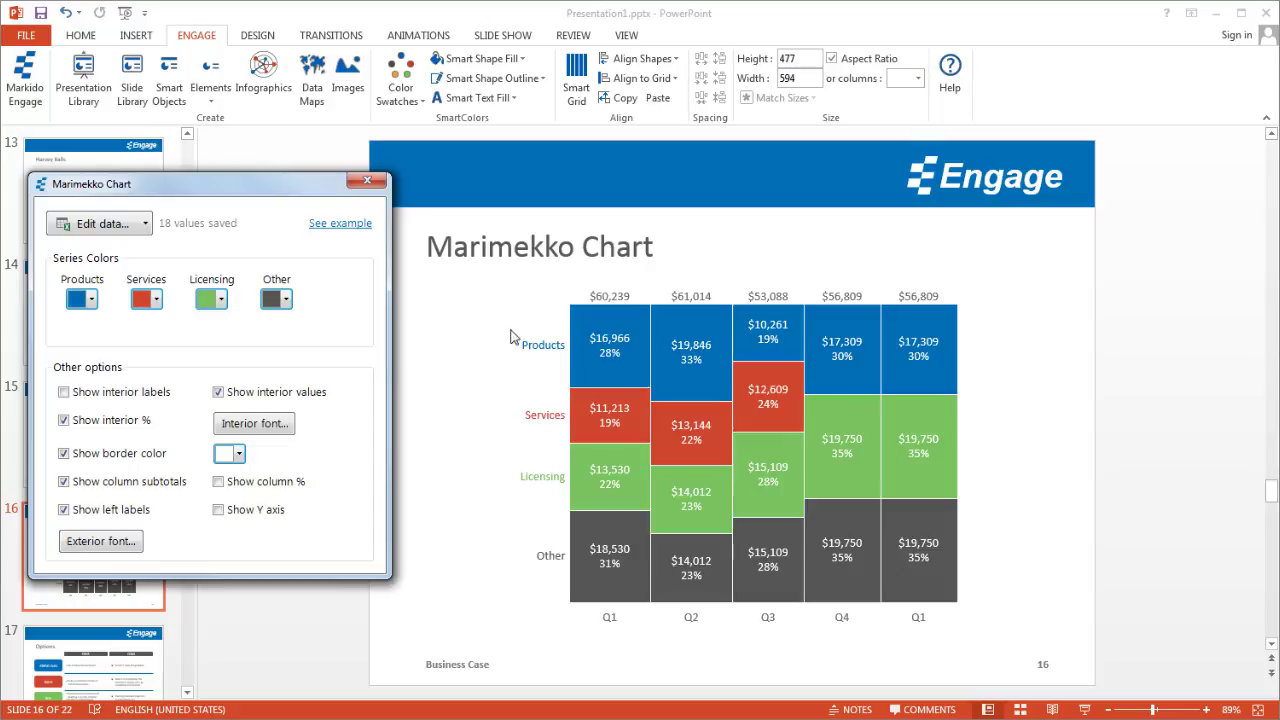
Toggle the chart's column subtotals off and on, and try showing the column percentages before hiding them again.
left_click(118, 491)
left_click(125, 487)
left_click(245, 485)
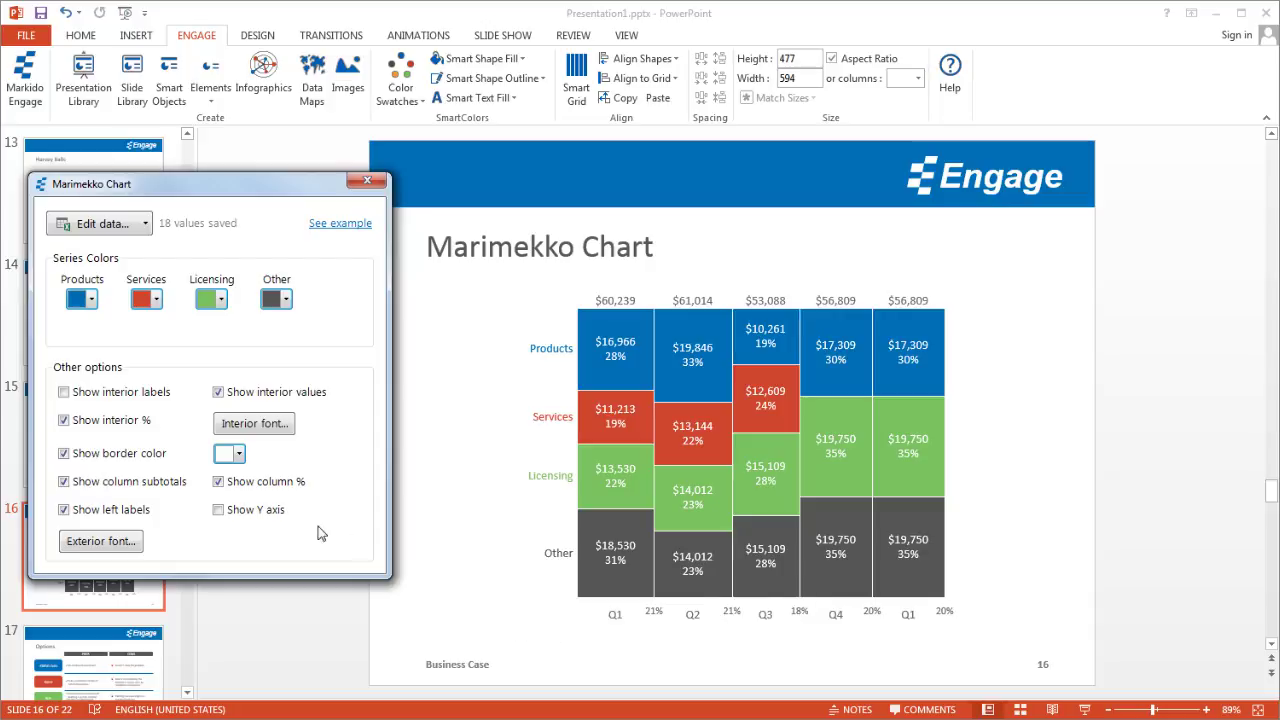
left_click(251, 487)
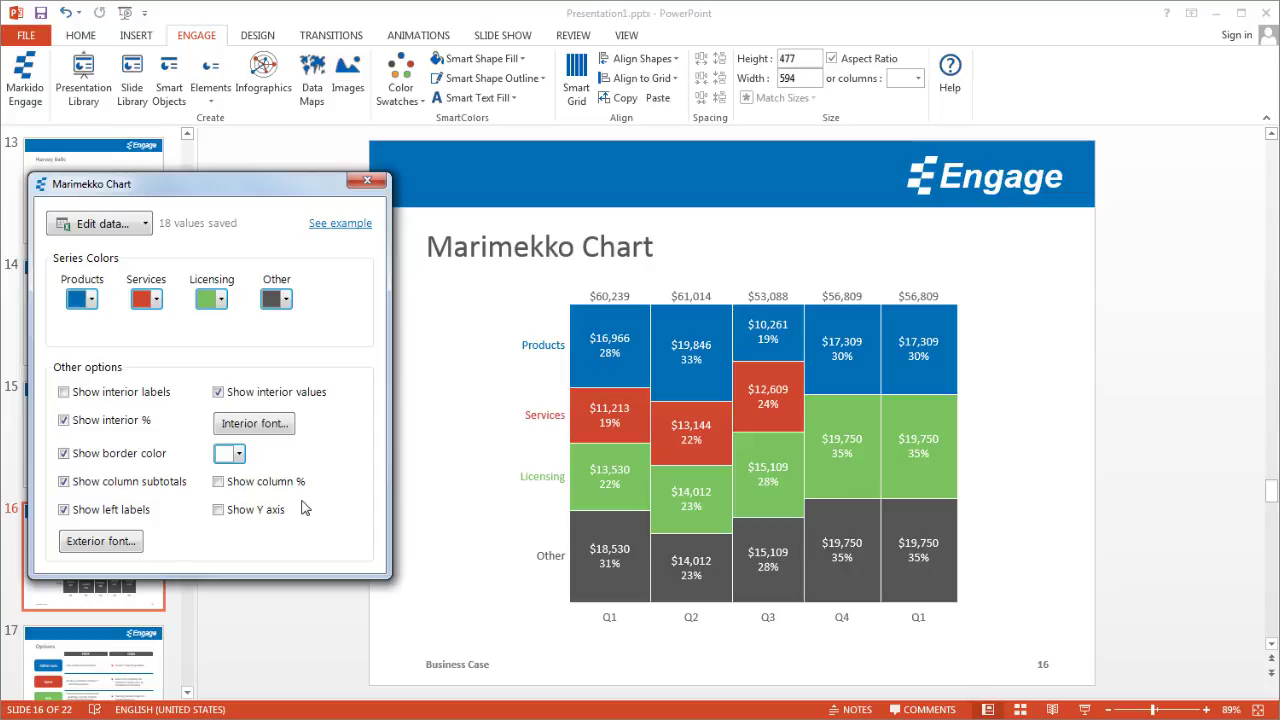
Open the Marimekko chart's data sheet, view the workbook's file information and commands, and close the sheet.
left_click(103, 224)
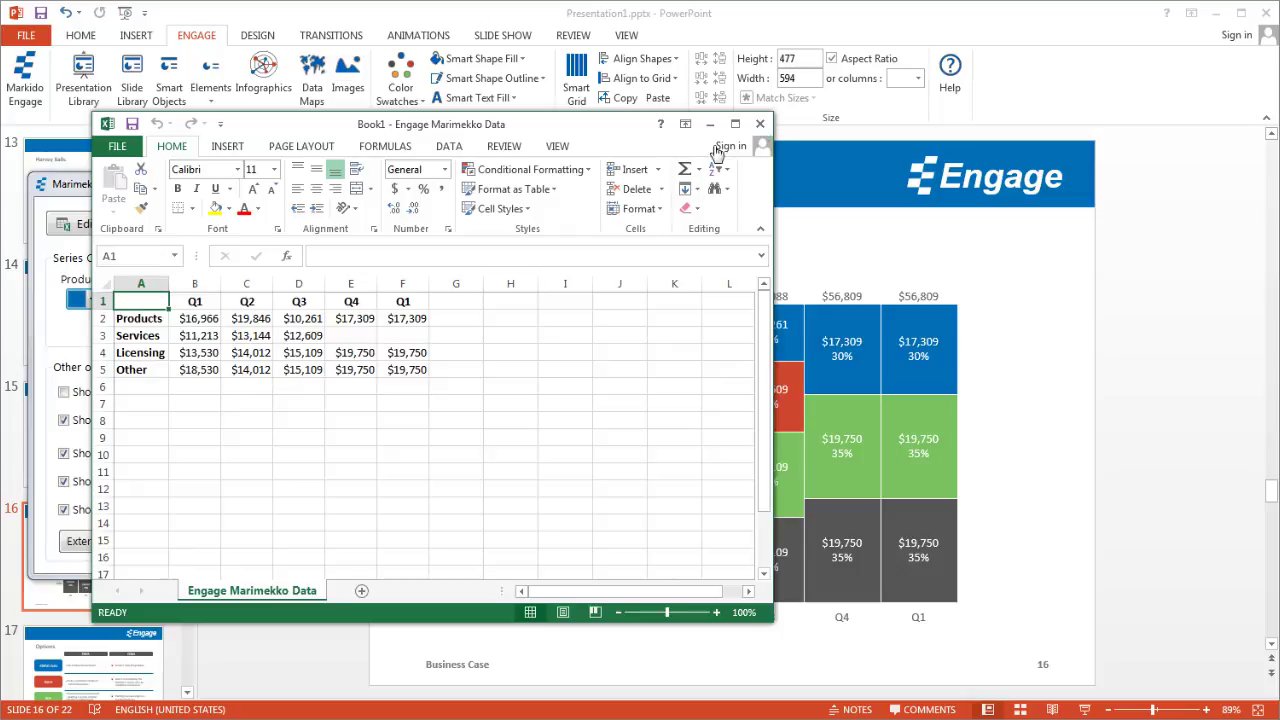
left_click(117, 147)
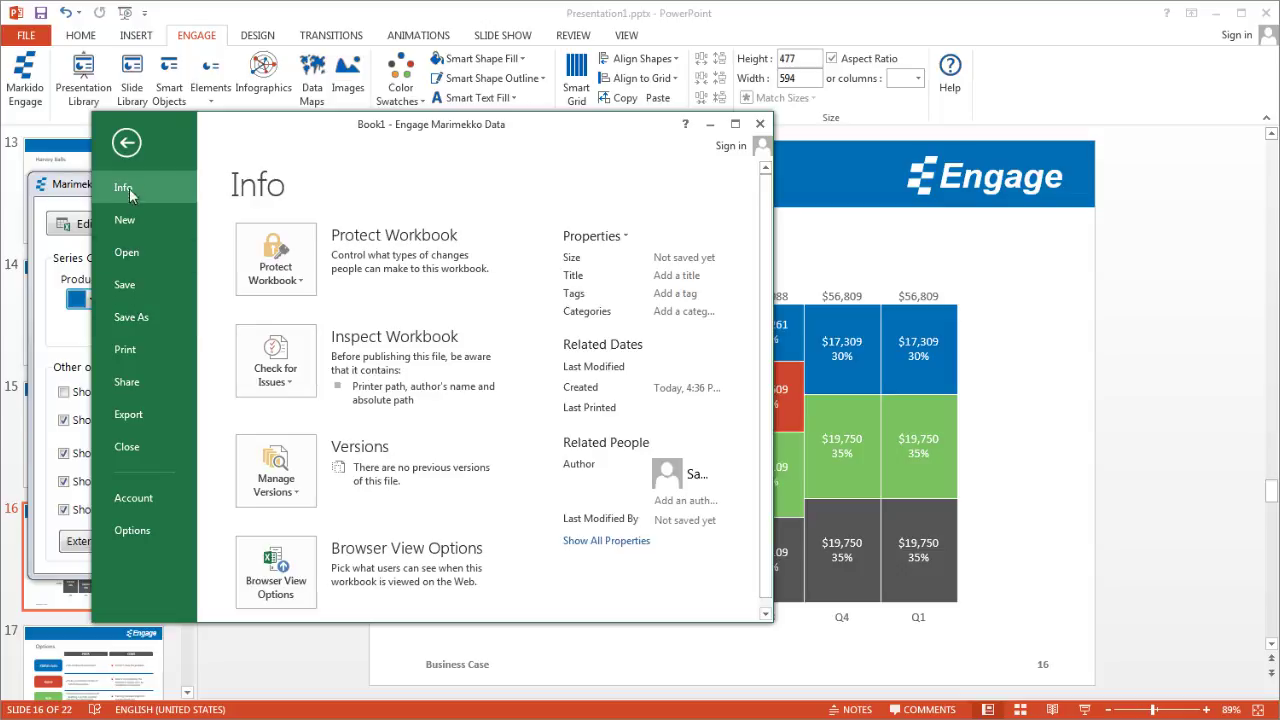
left_click(127, 142)
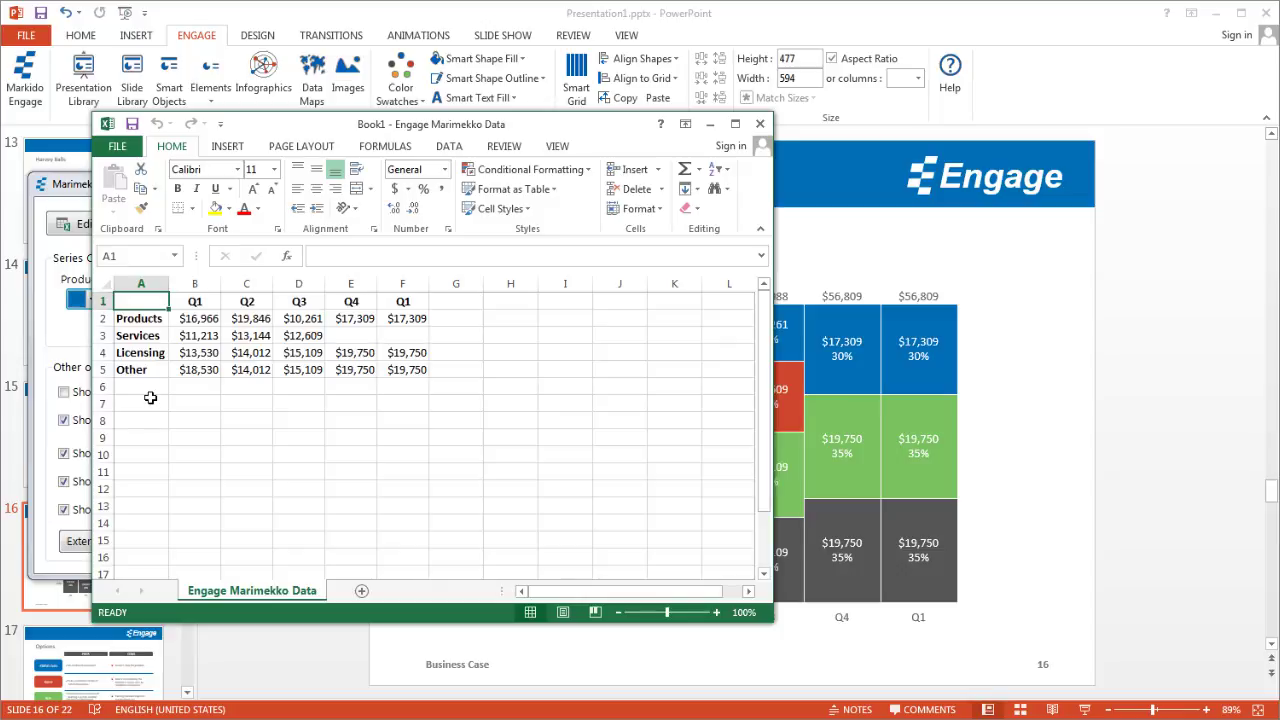
left_click(760, 124)
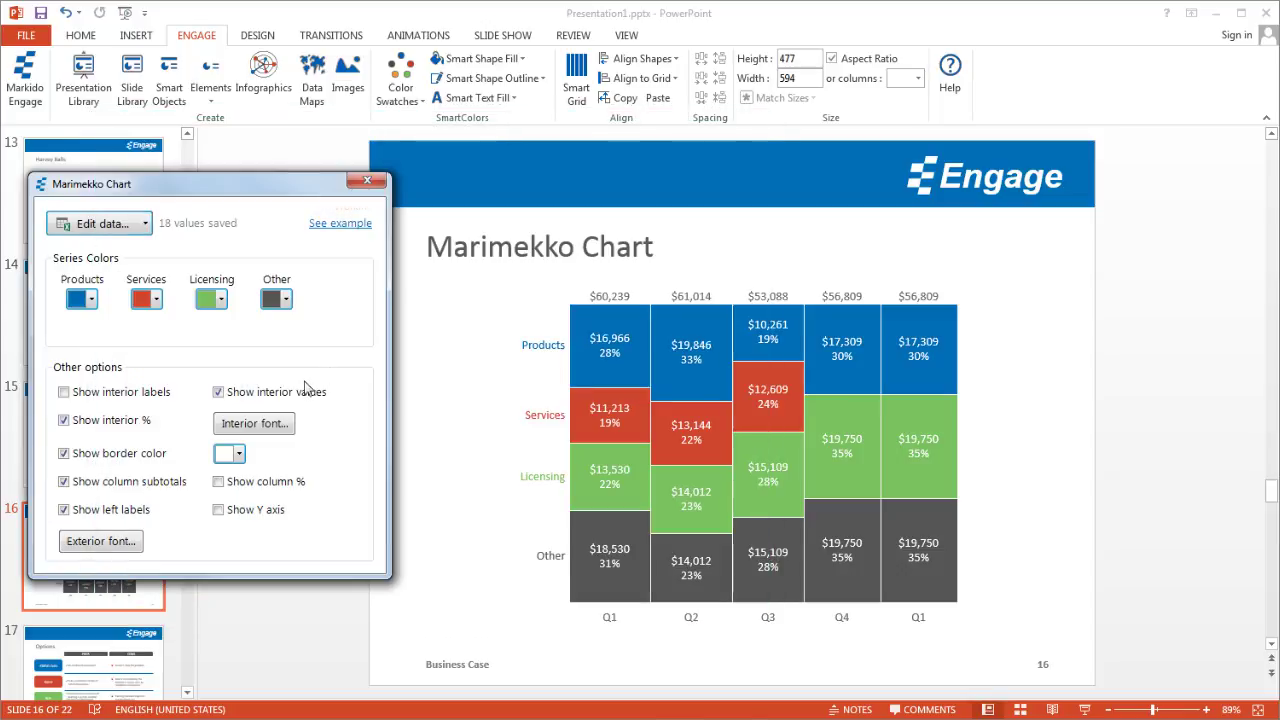
Import the chart's data from the Excel file Marimekko.xlsx in the Demo folder and close the chart settings.
left_click(146, 224)
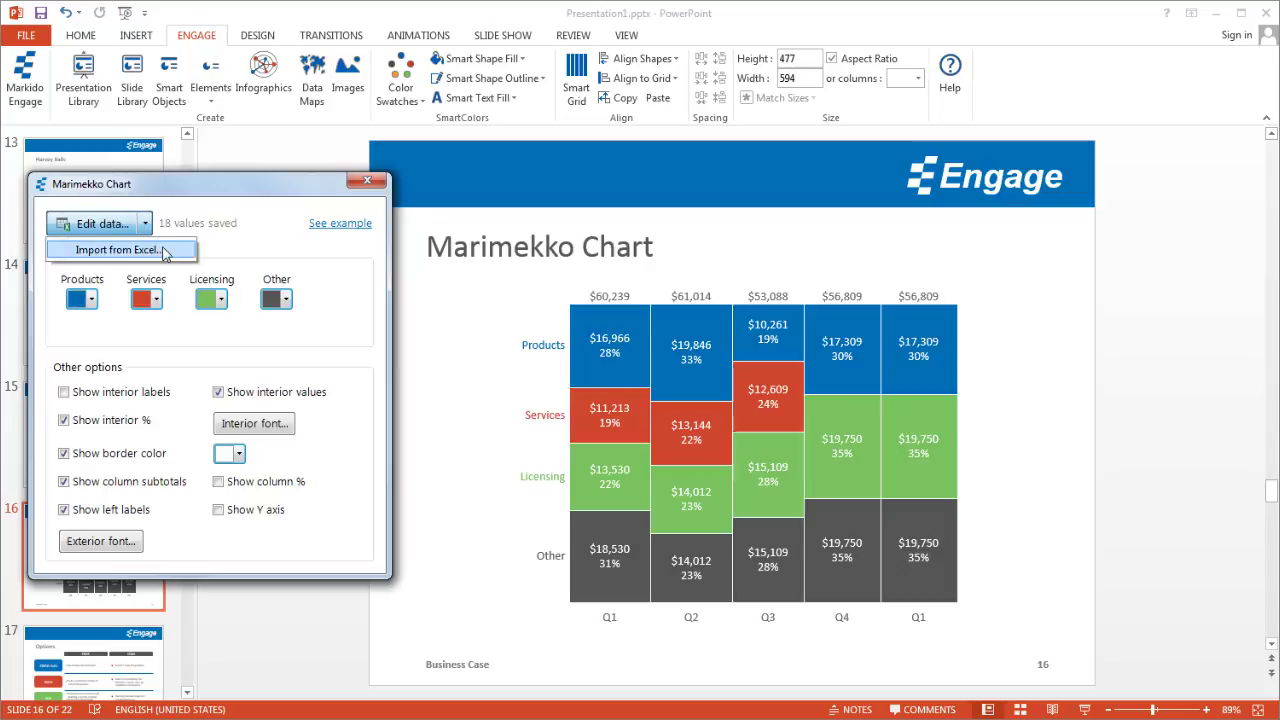
left_click(165, 252)
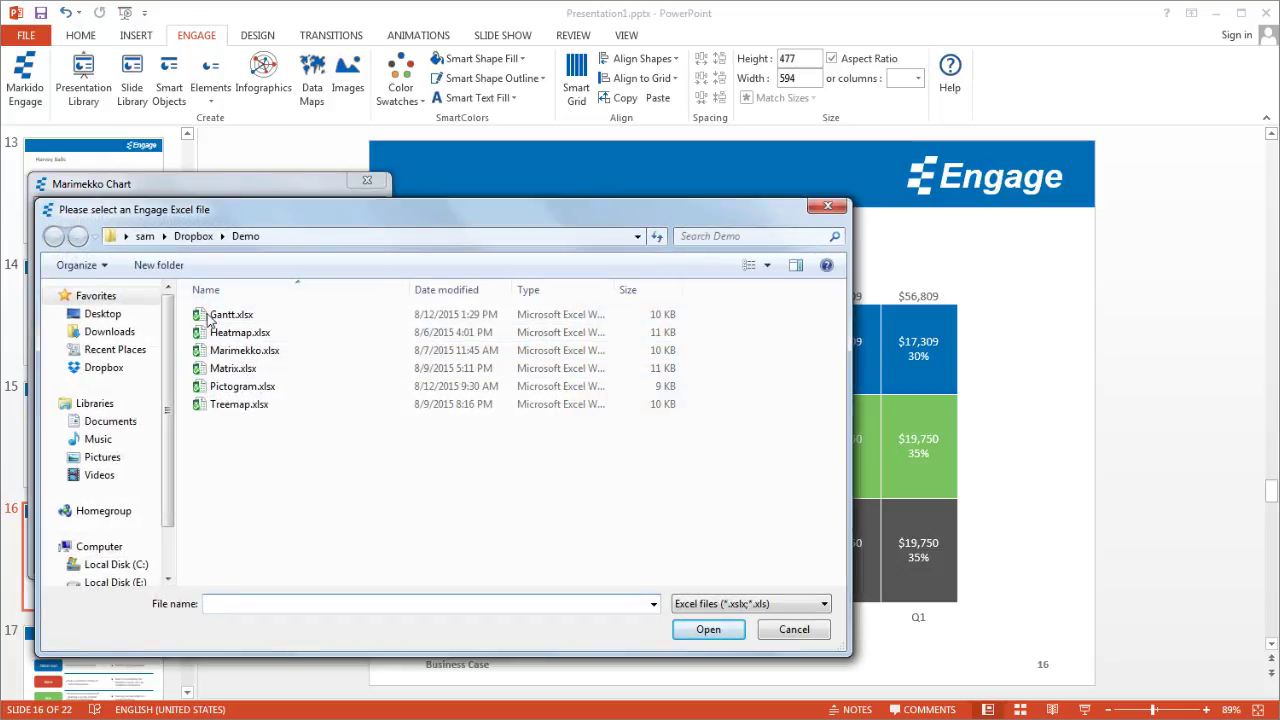
left_click(245, 350)
left_click(708, 629)
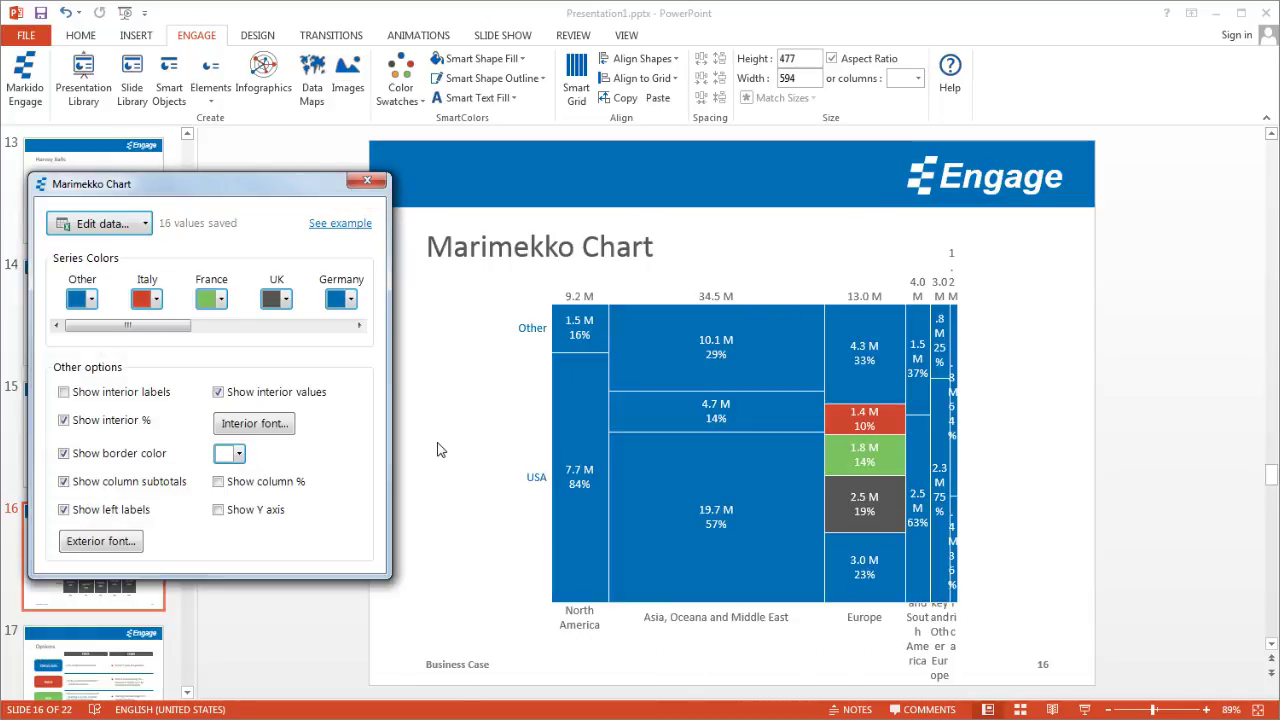
left_click(366, 182)
left_click(514, 421)
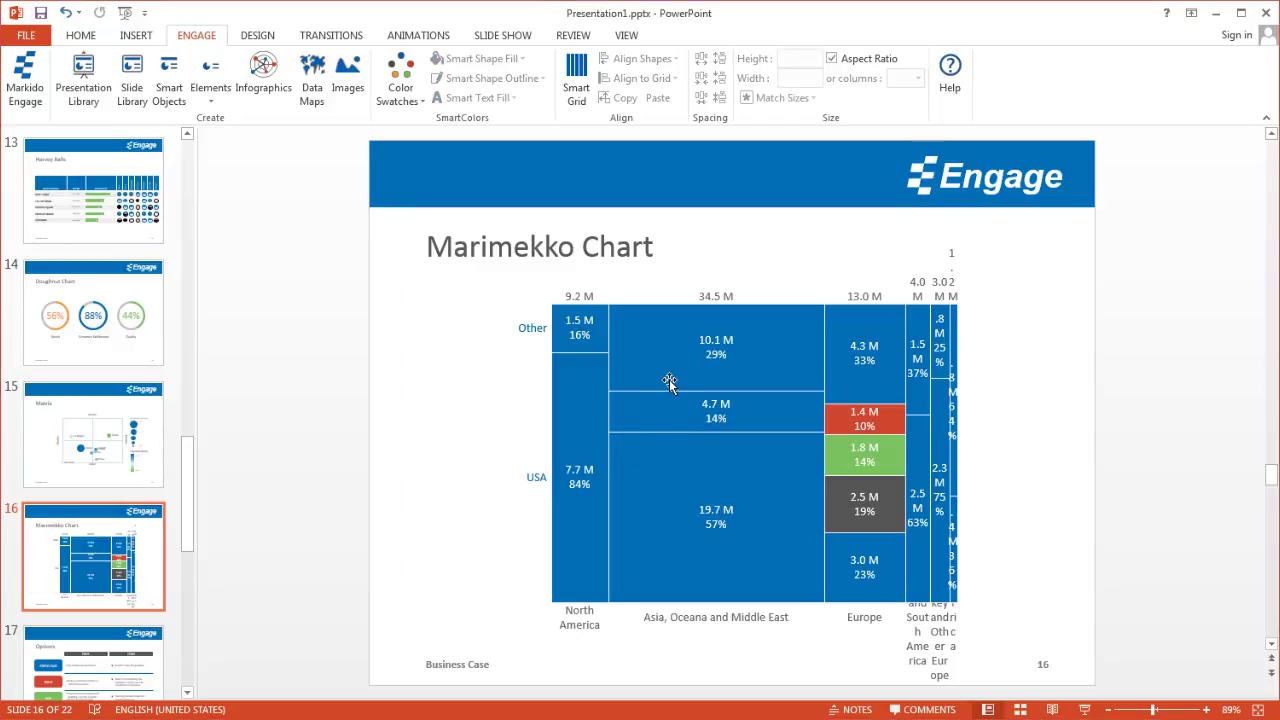
Align the Marimekko chart to the left edge of the slide grid and display the Smart Grid columns.
left_click(669, 382)
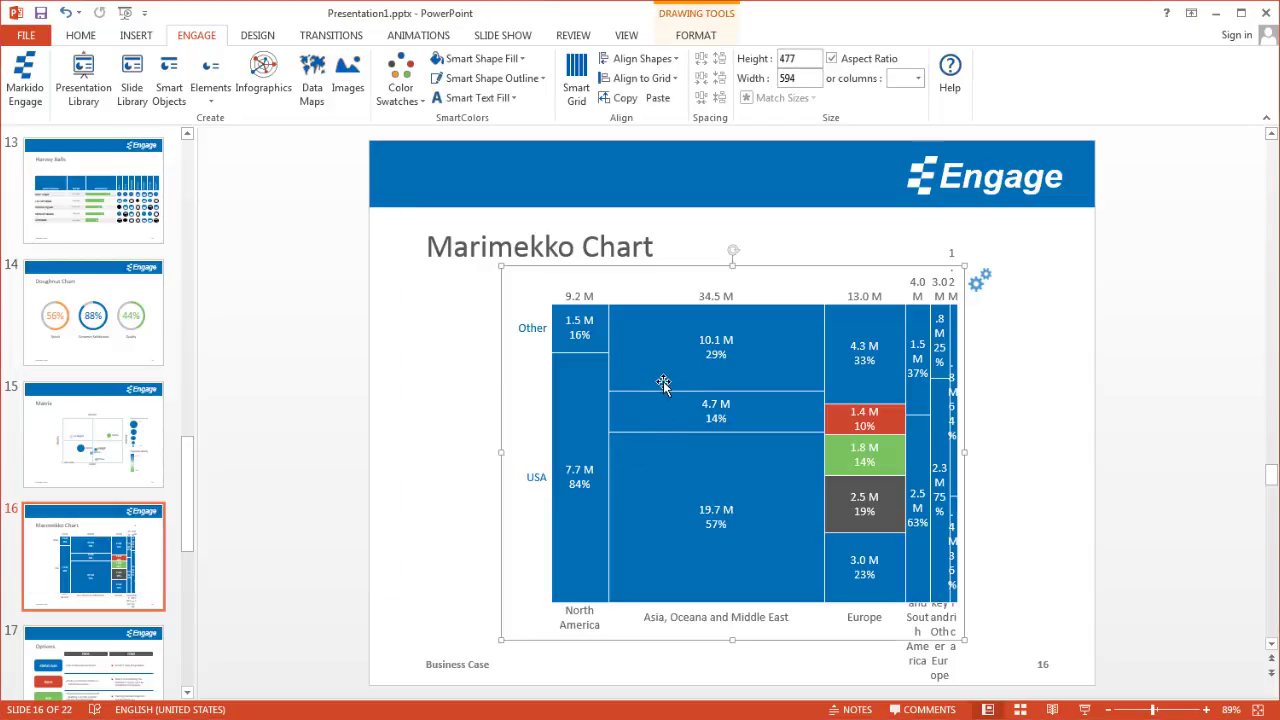
left_click(640, 79)
left_click(636, 101)
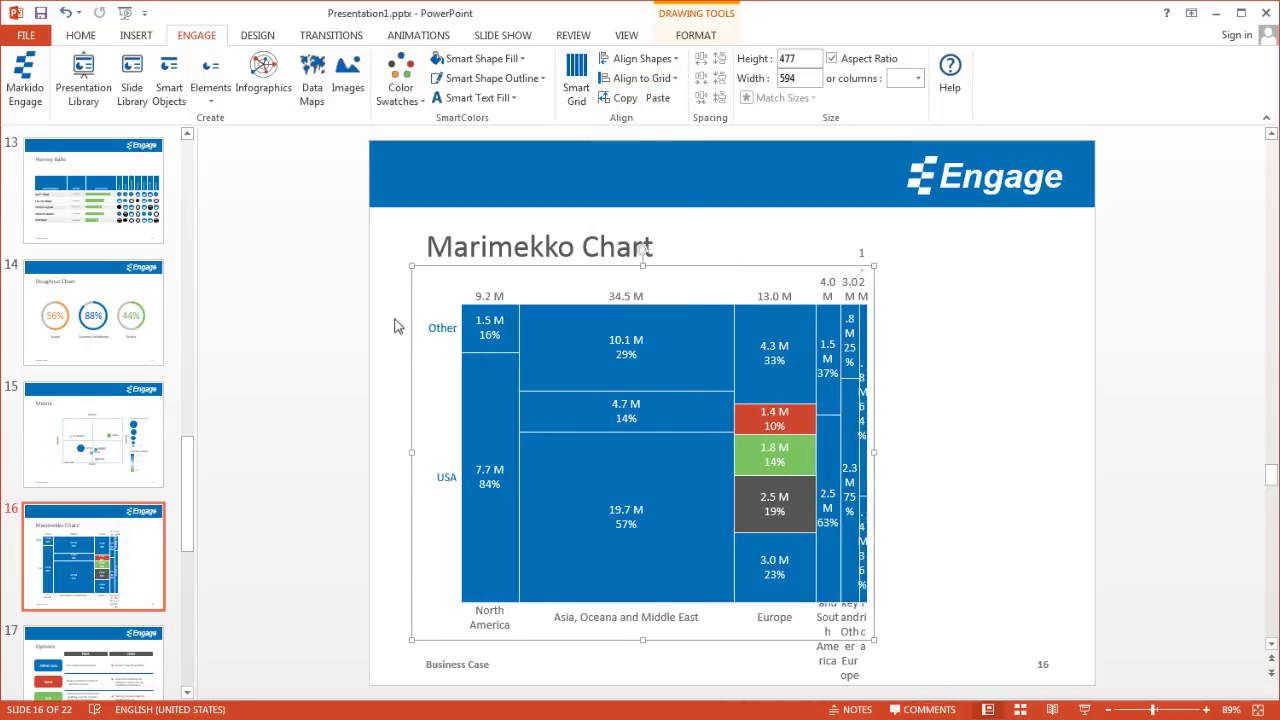
left_click(576, 80)
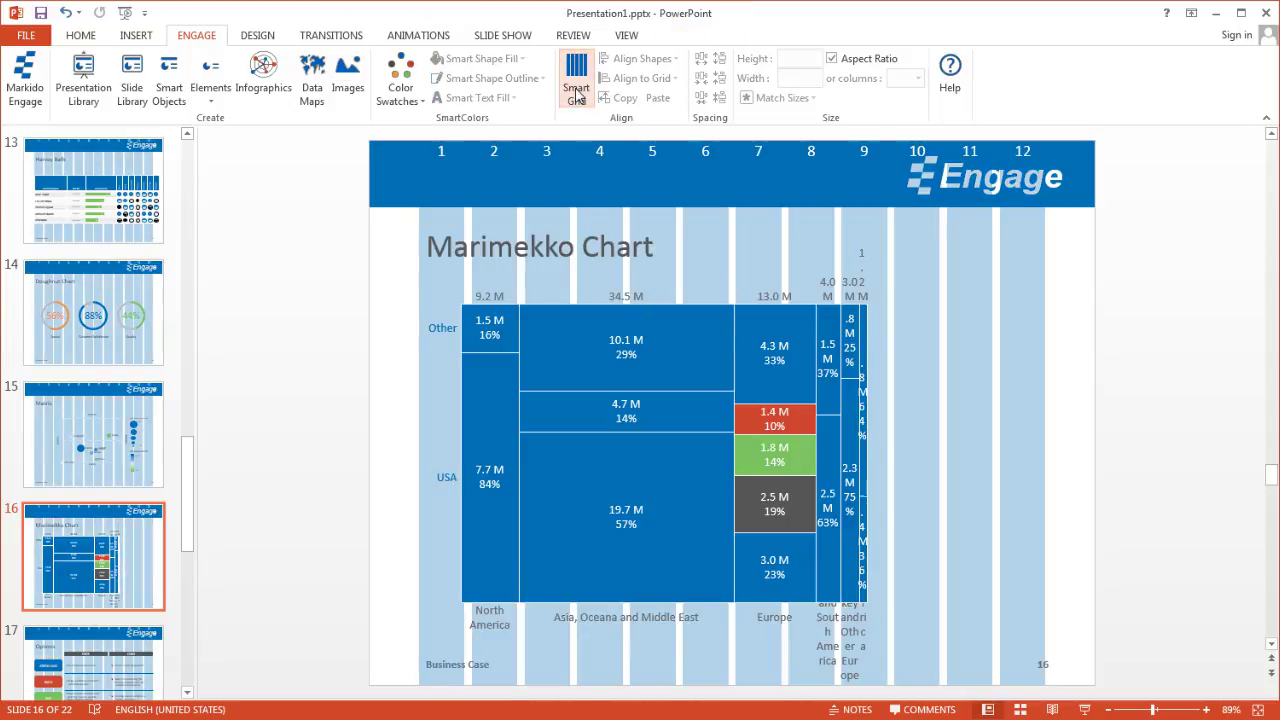
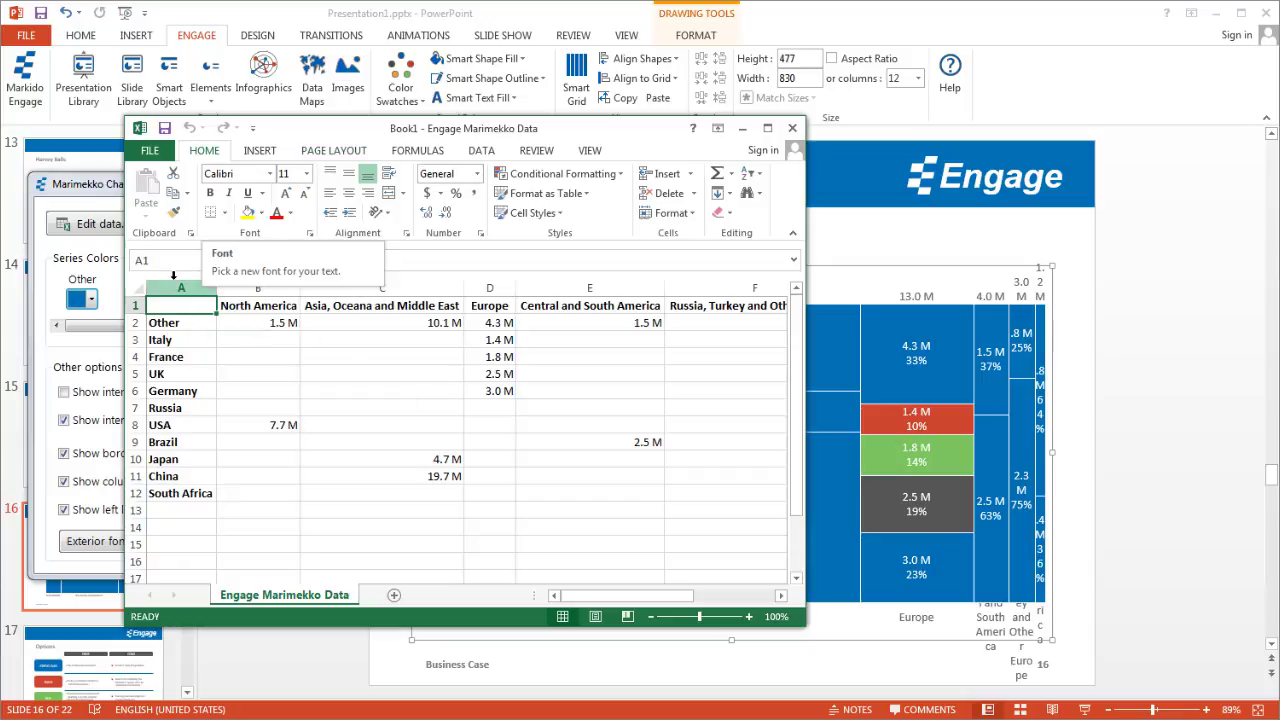
Review the country row labels and the region column headings in the imported chart's data sheet.
left_click(182, 356)
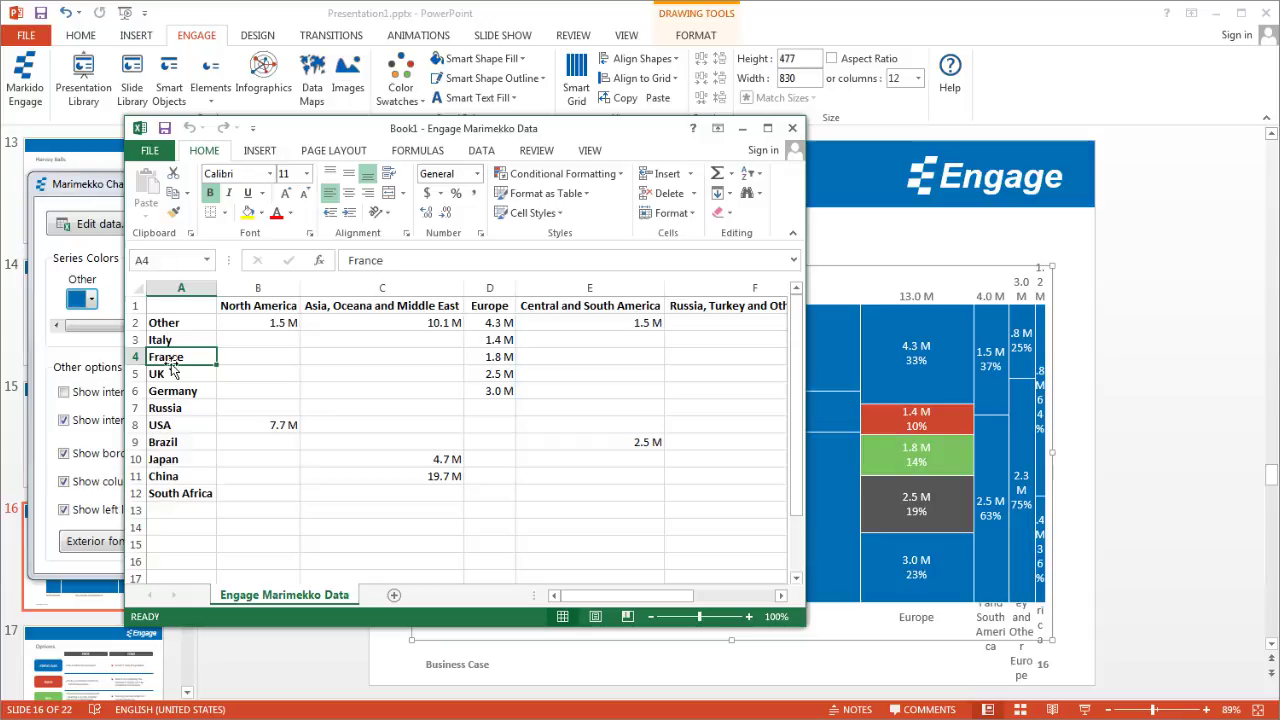
left_click(175, 322)
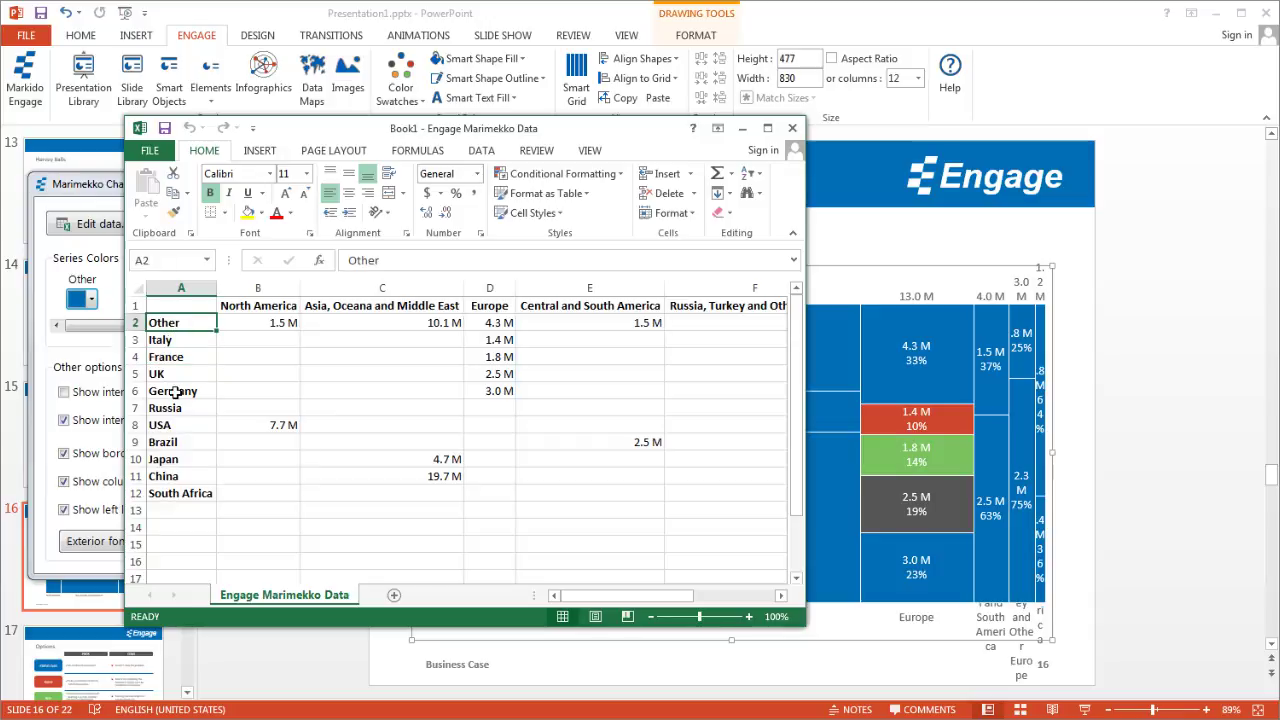
left_click(241, 305)
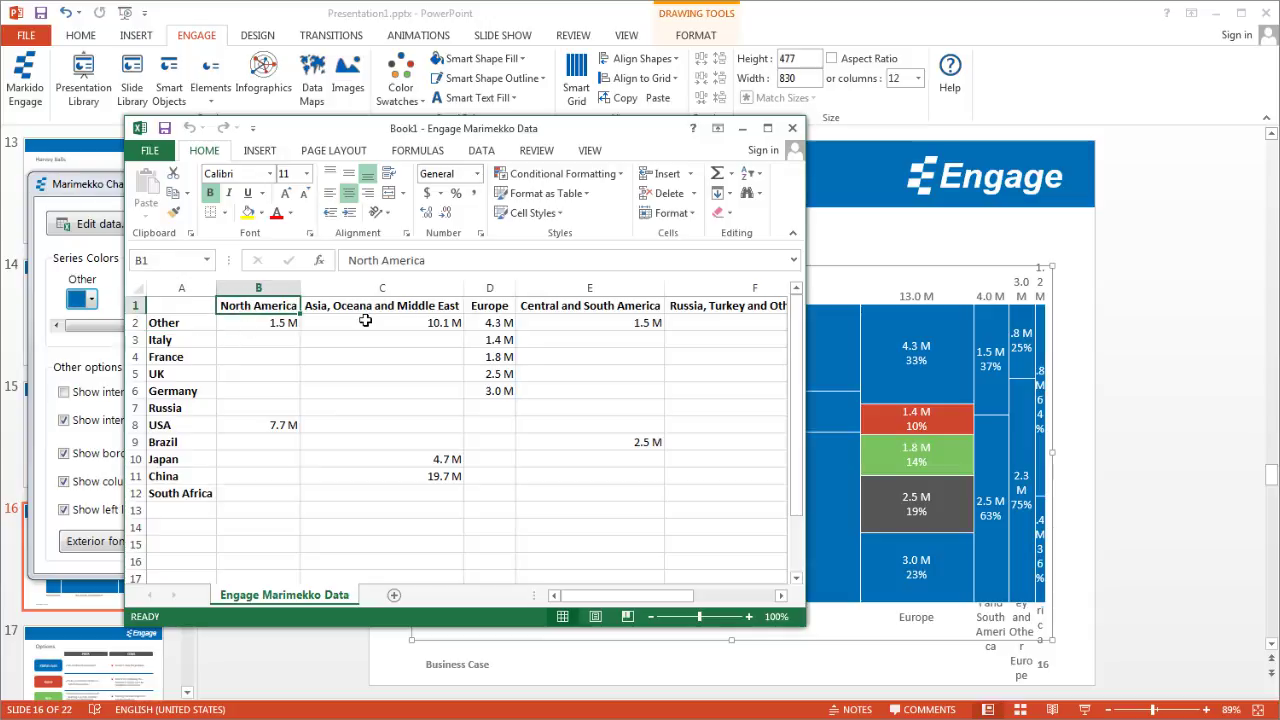
key("Right")
key("Left")
key("Right")
key("Right")
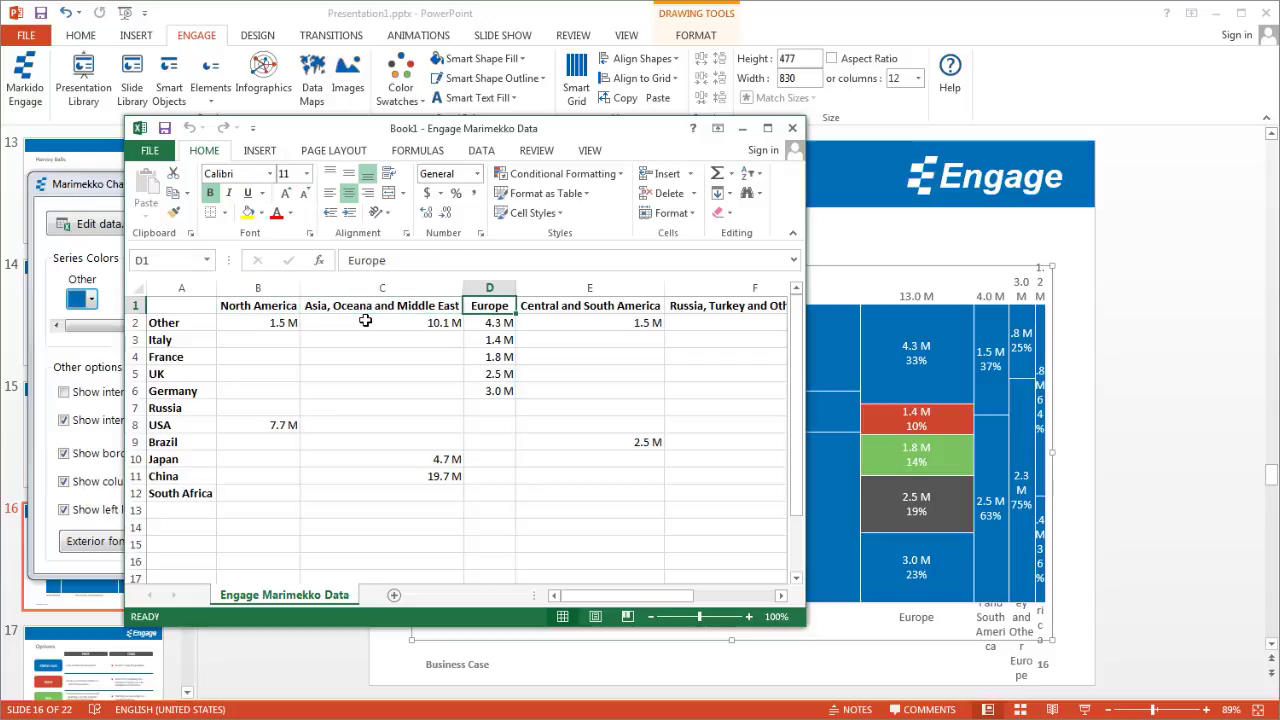
key("Left")
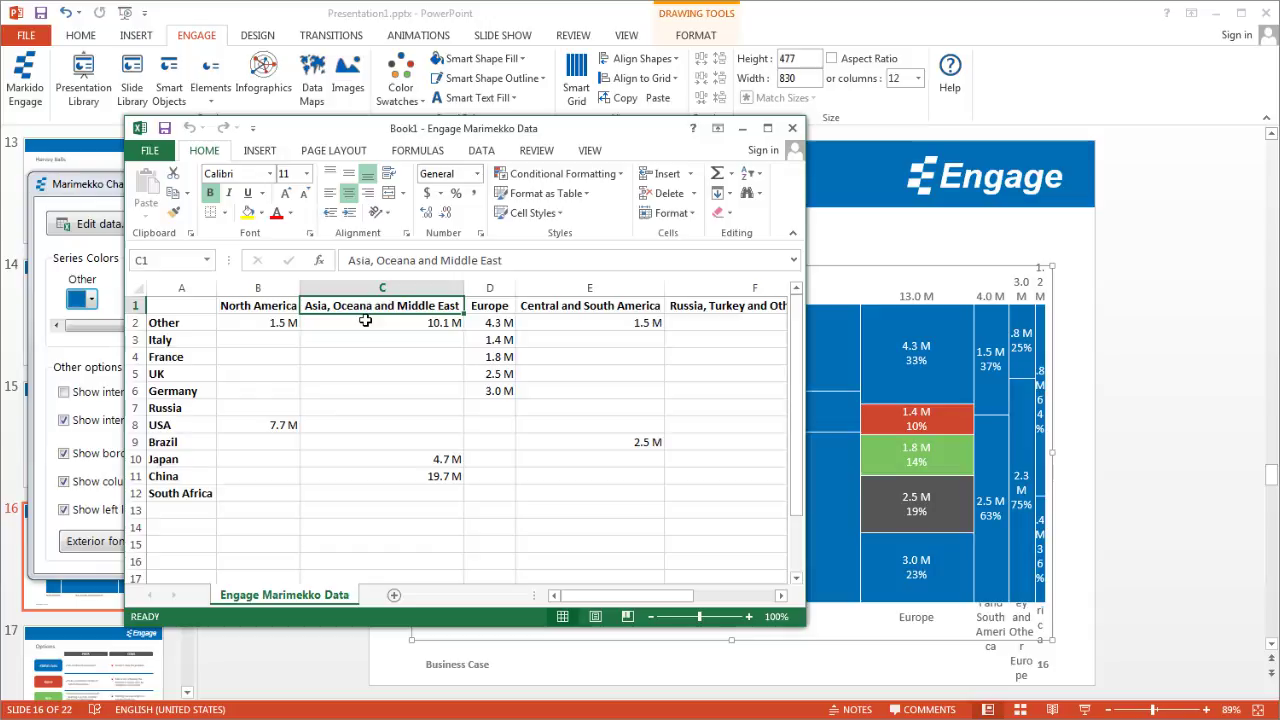
key("Right")
key("Right")
key("Right")
key("Right")
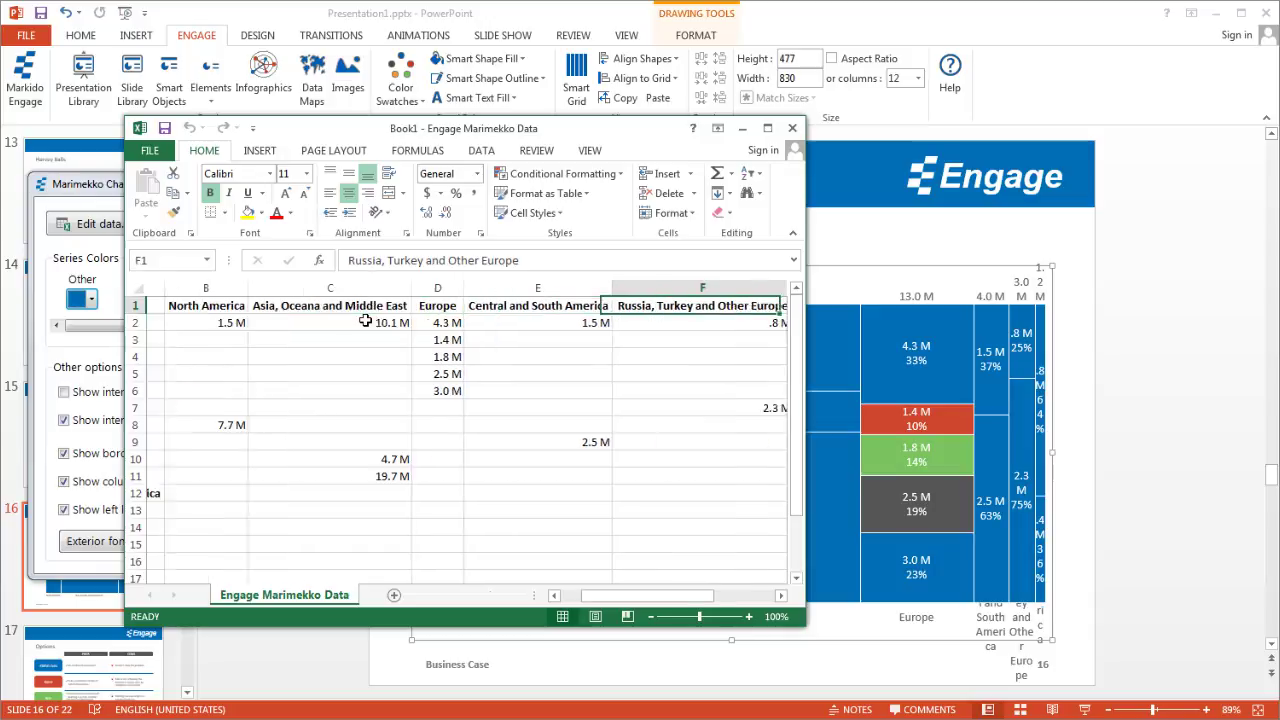
key("Left")
key("Left")
key("Left")
key("Left")
key("Left")
key("Left")
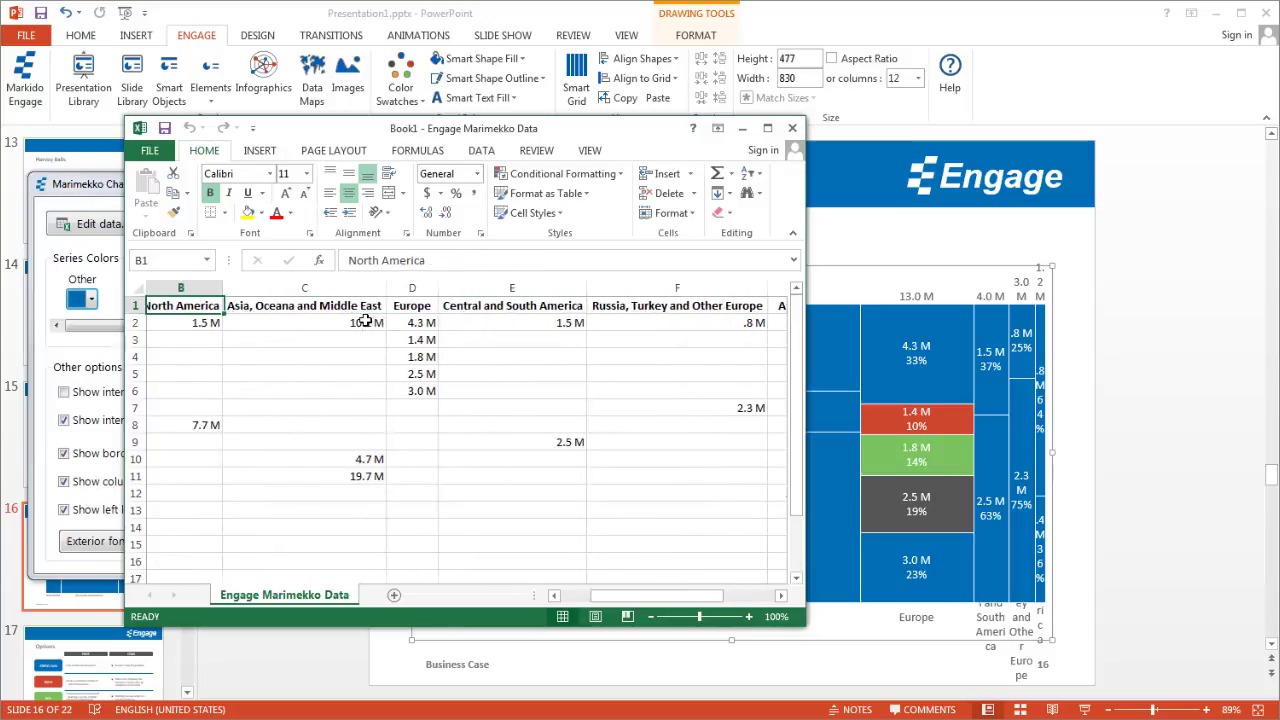
Check how USA is entered under North America and Brazil under Central and South America in the data sheet.
key("Down")
key("Down")
key("Down")
key("Down")
key("Down")
key("Down")
key("Down")
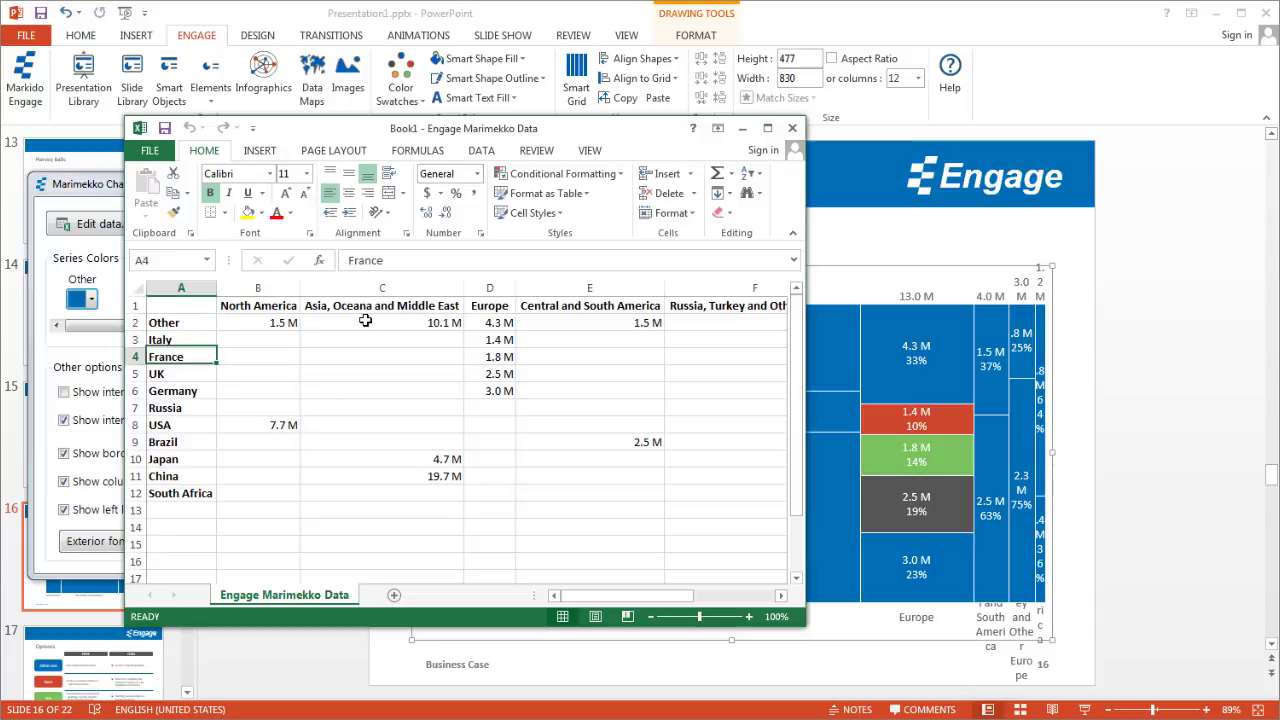
key("Right")
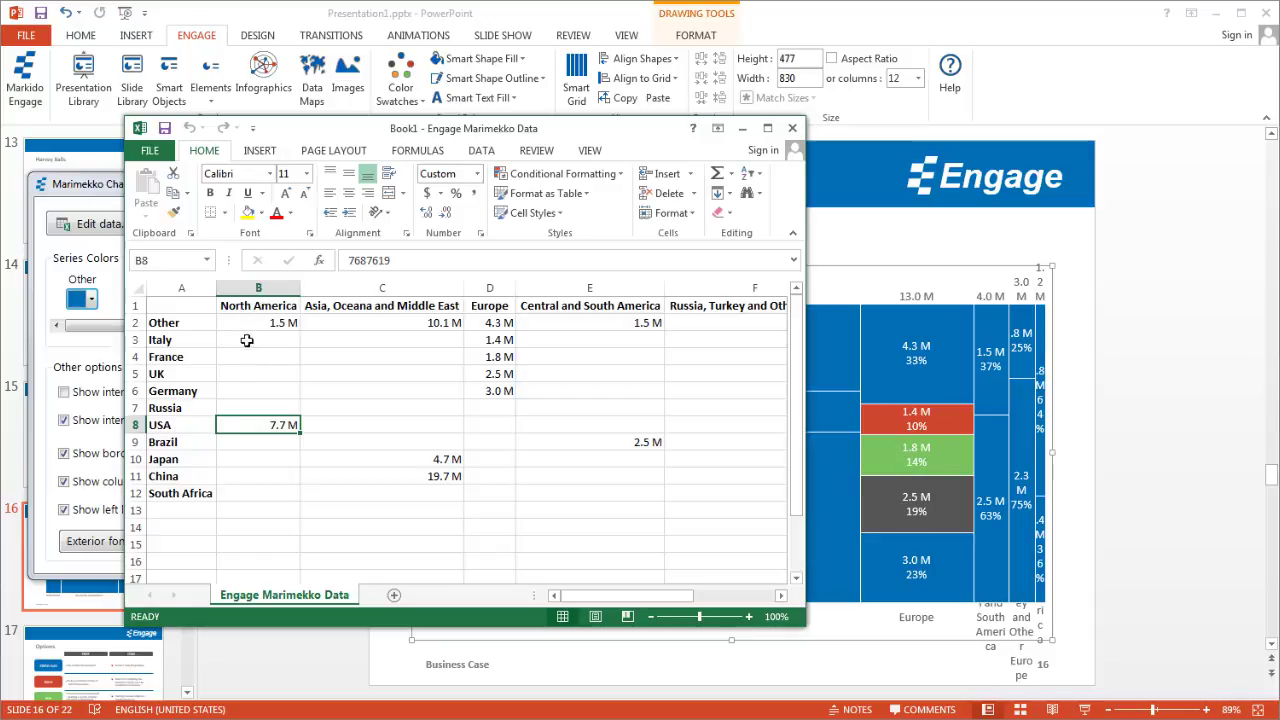
left_click(194, 442)
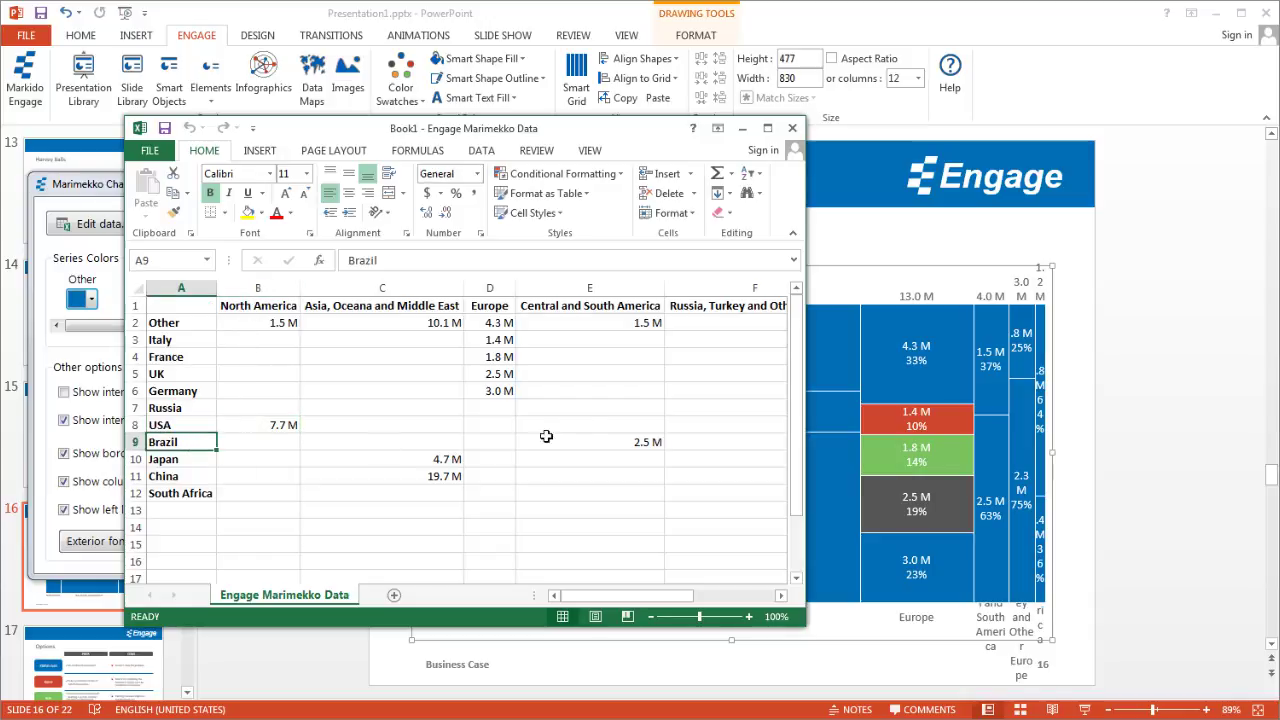
left_click(604, 440)
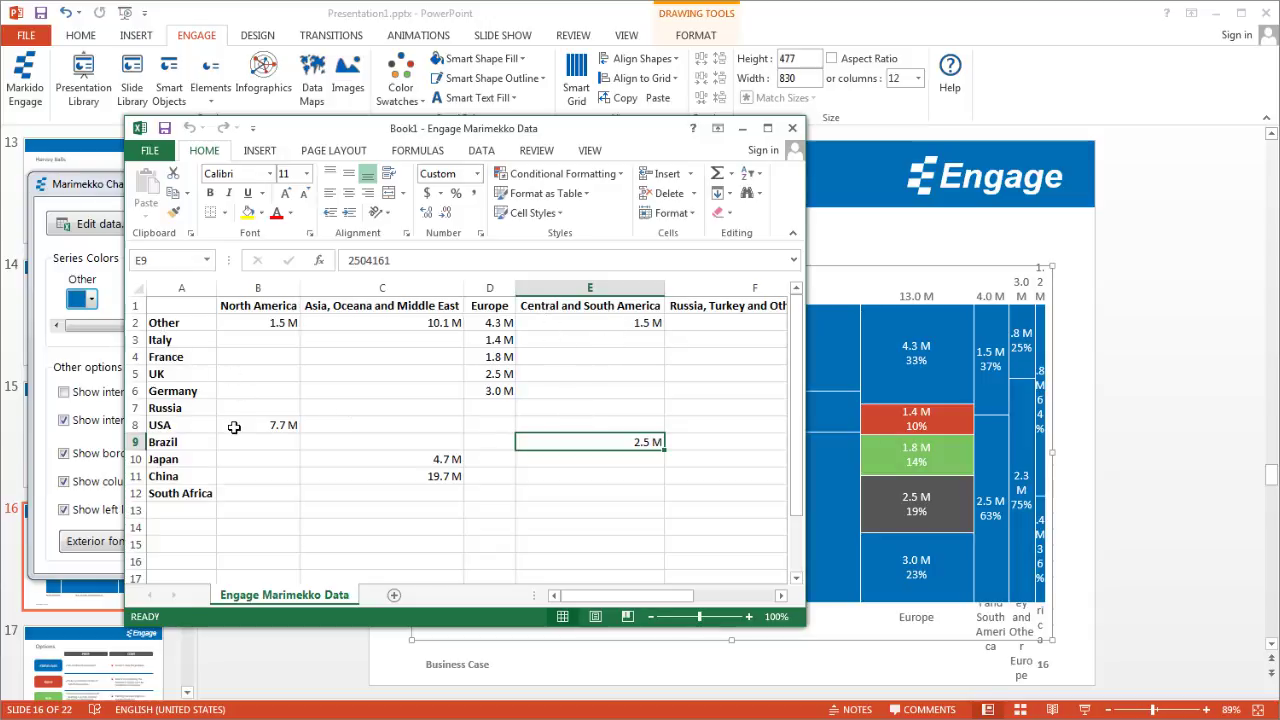
left_click(270, 423)
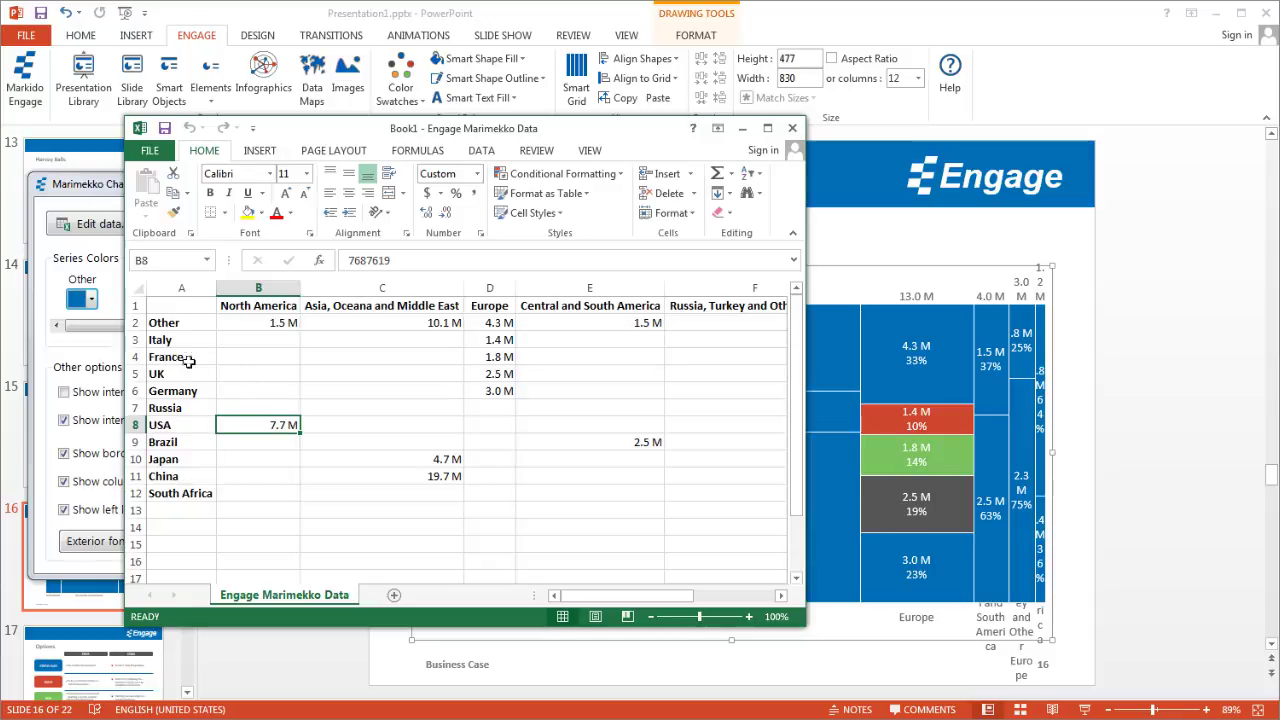
Examine the Other row's values for North America, Asia, Oceana and Middle East, and Central and South America.
left_click(267, 321)
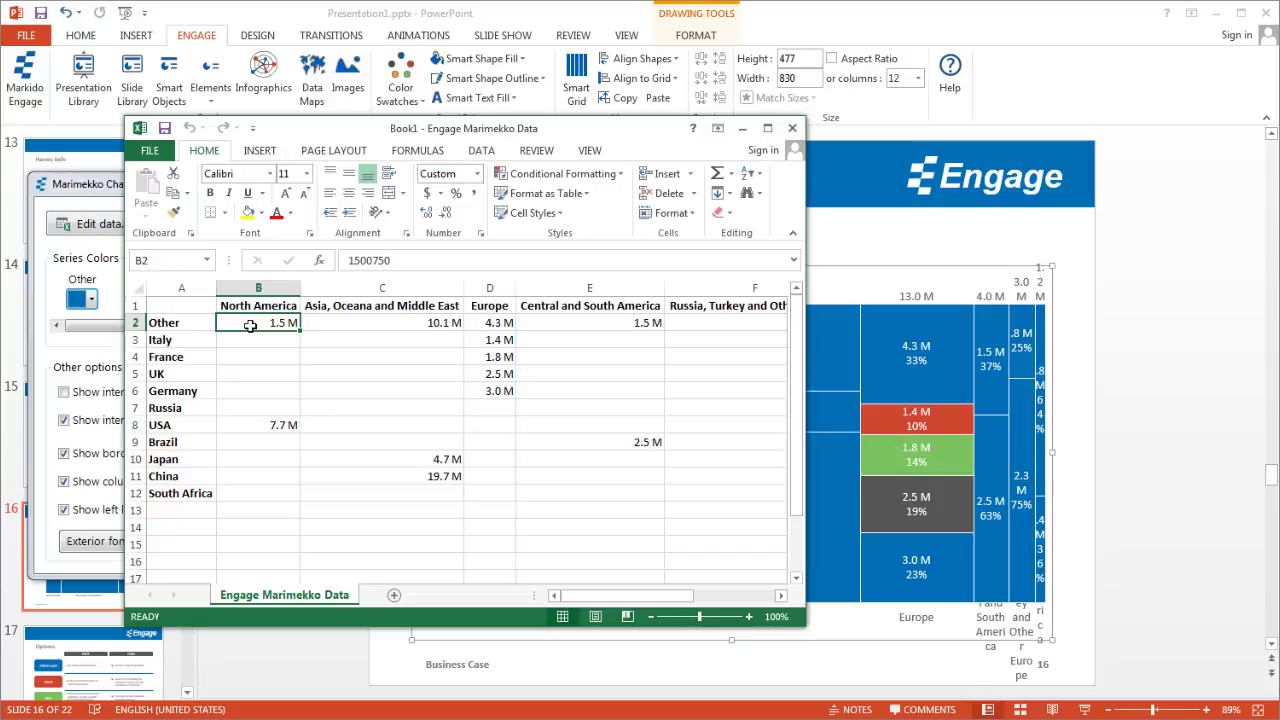
left_click(400, 322)
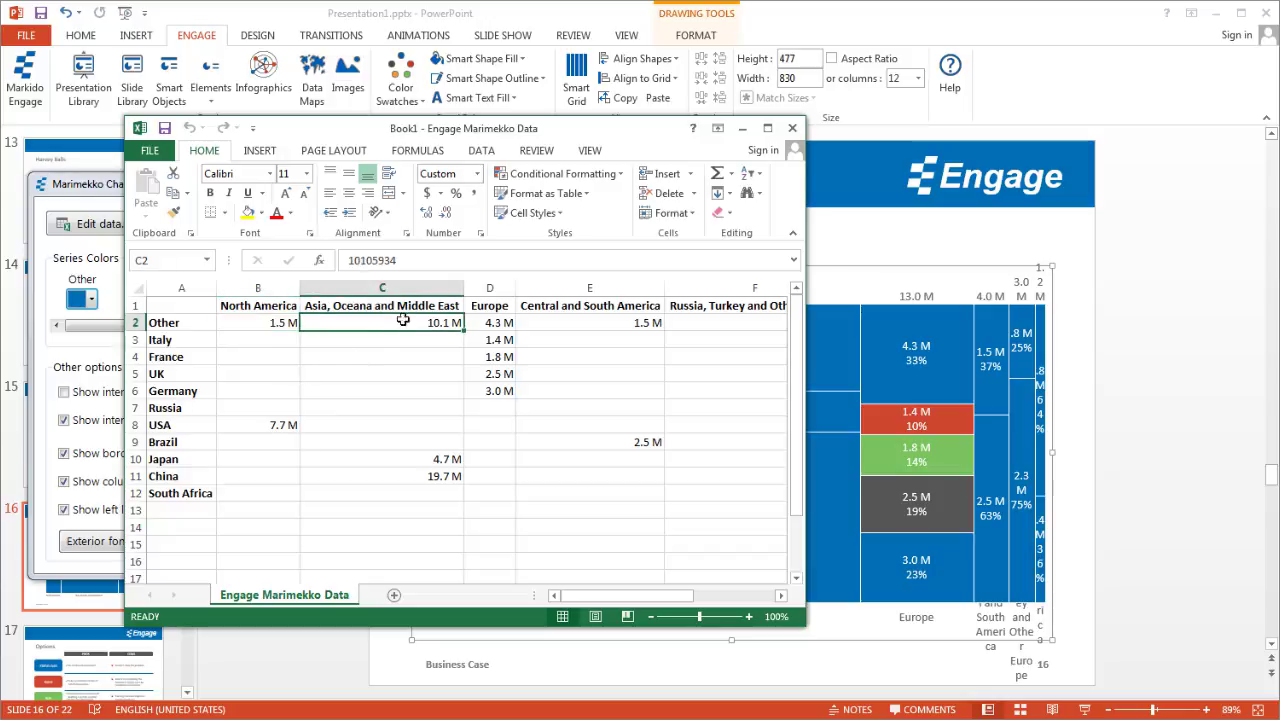
left_click(606, 318)
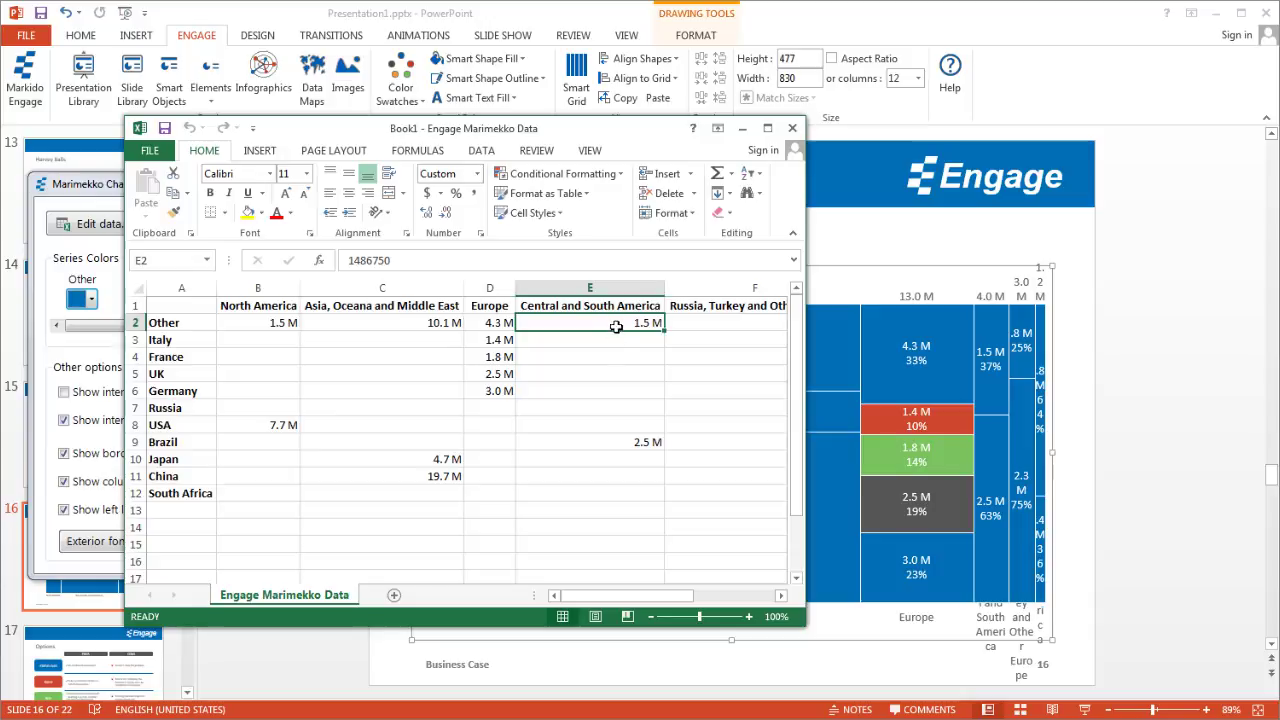
Close the data sheet and configure the chart to show interior labels and the Y axis, without left labels or interior percentages.
left_click(791, 128)
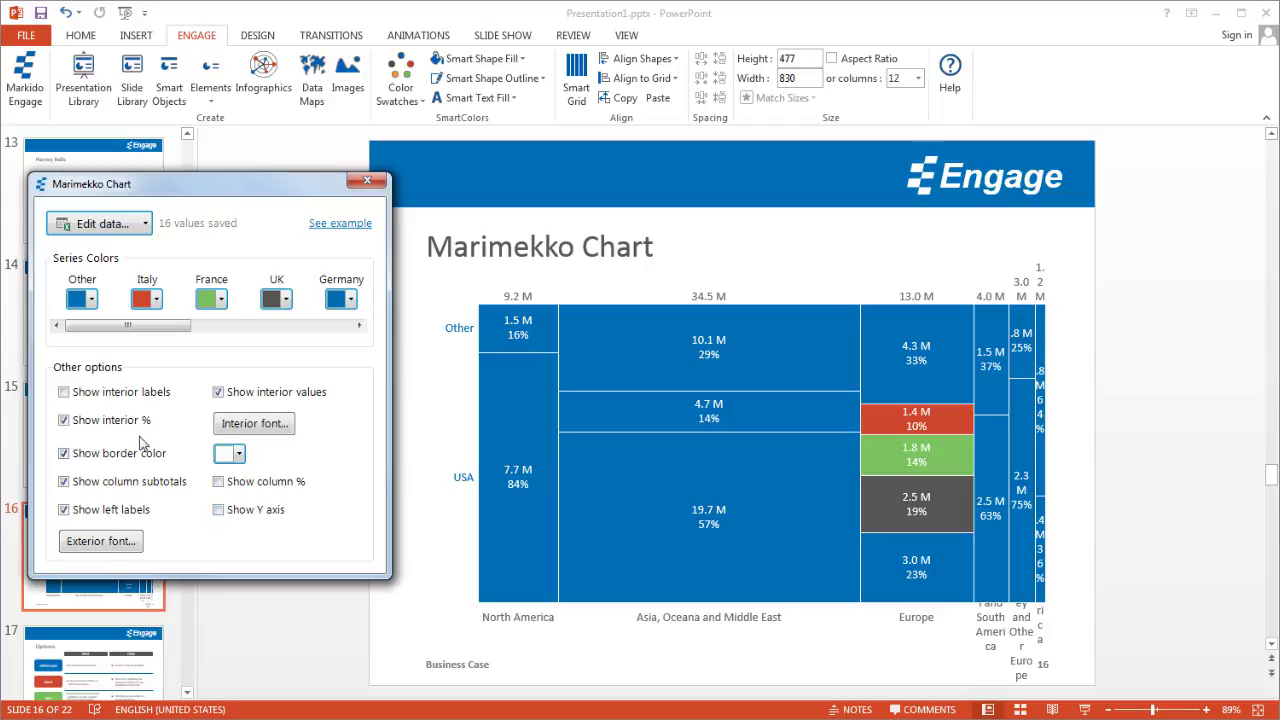
left_click(101, 514)
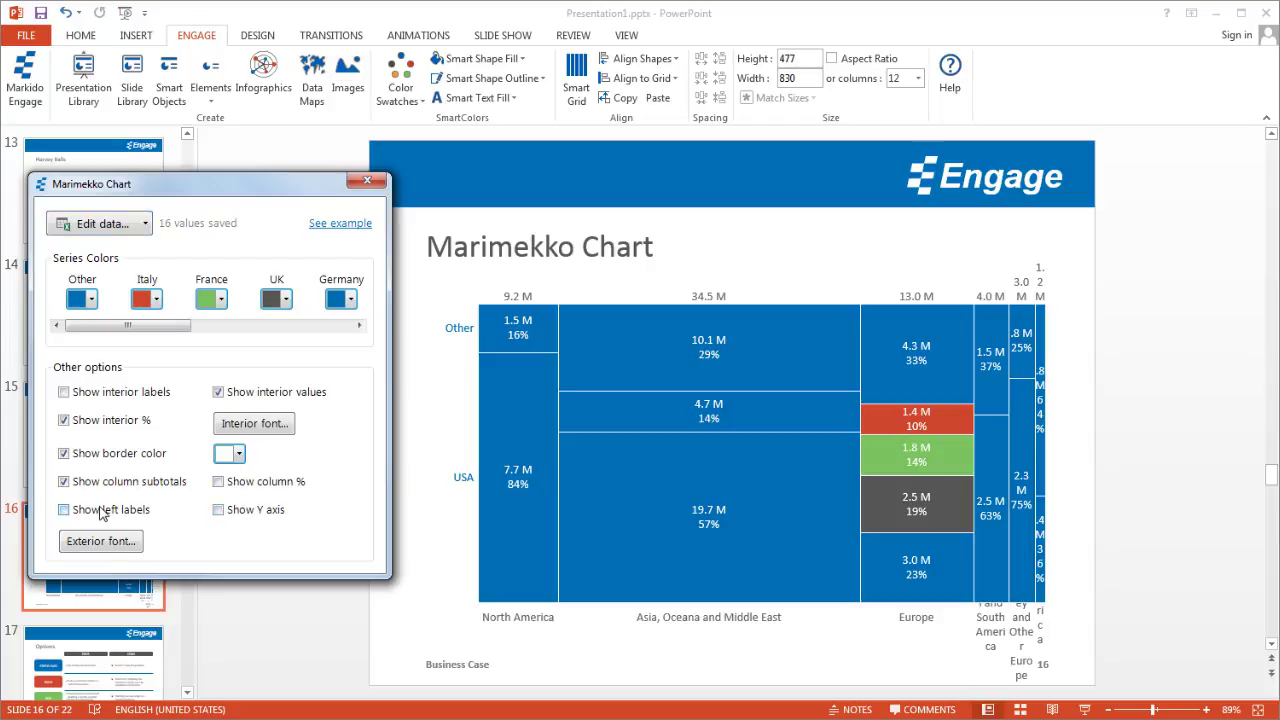
left_click(98, 396)
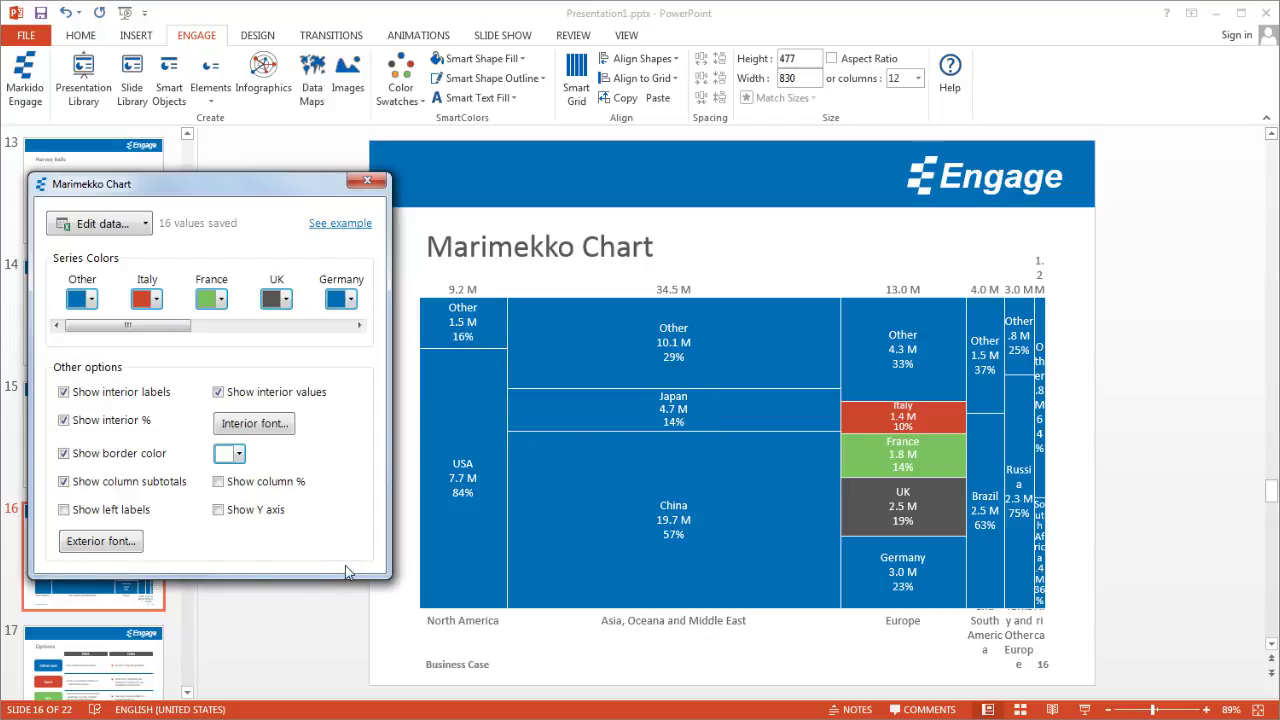
left_click(242, 514)
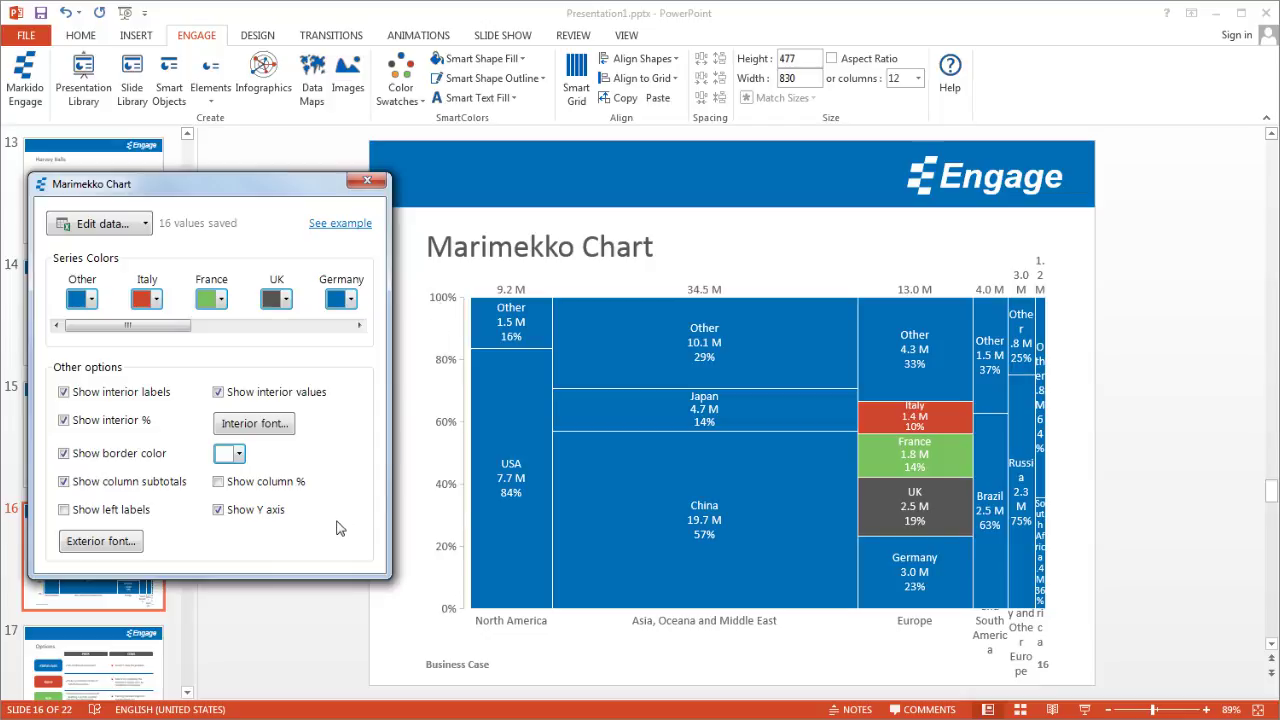
left_click(102, 425)
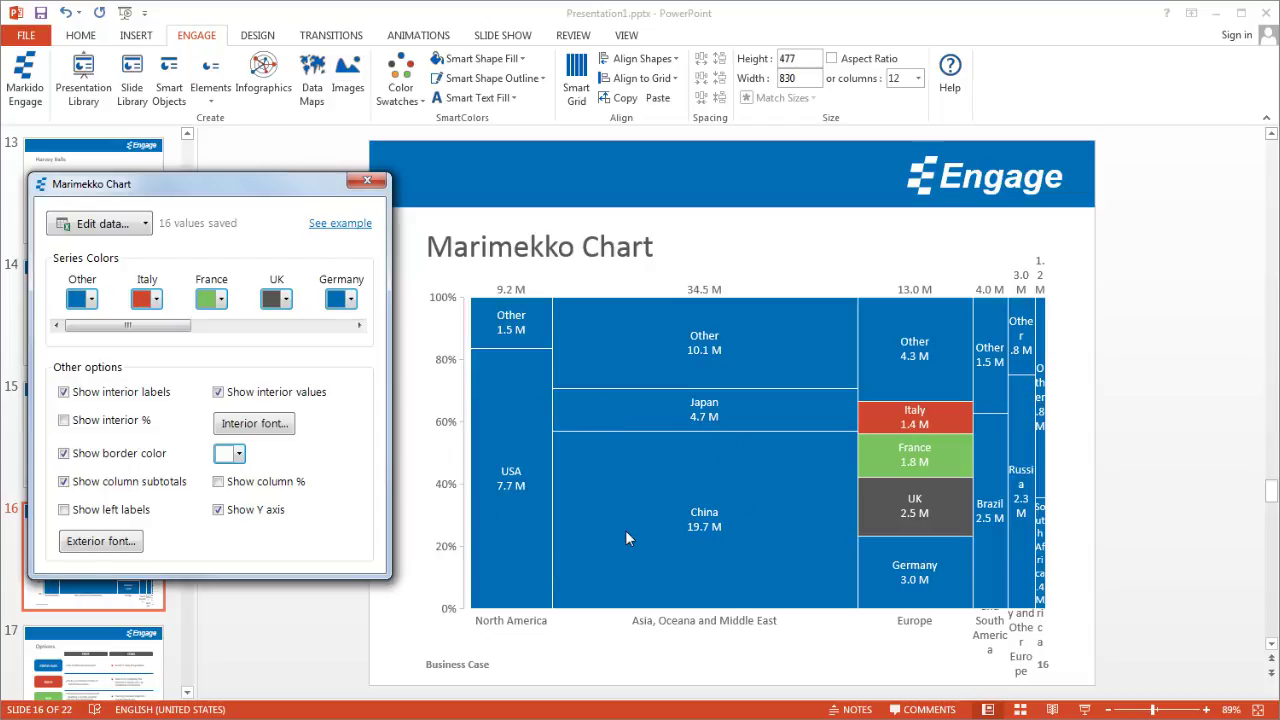
Color the Other series light gray and the Italy and France series dark gray.
left_click(91, 300)
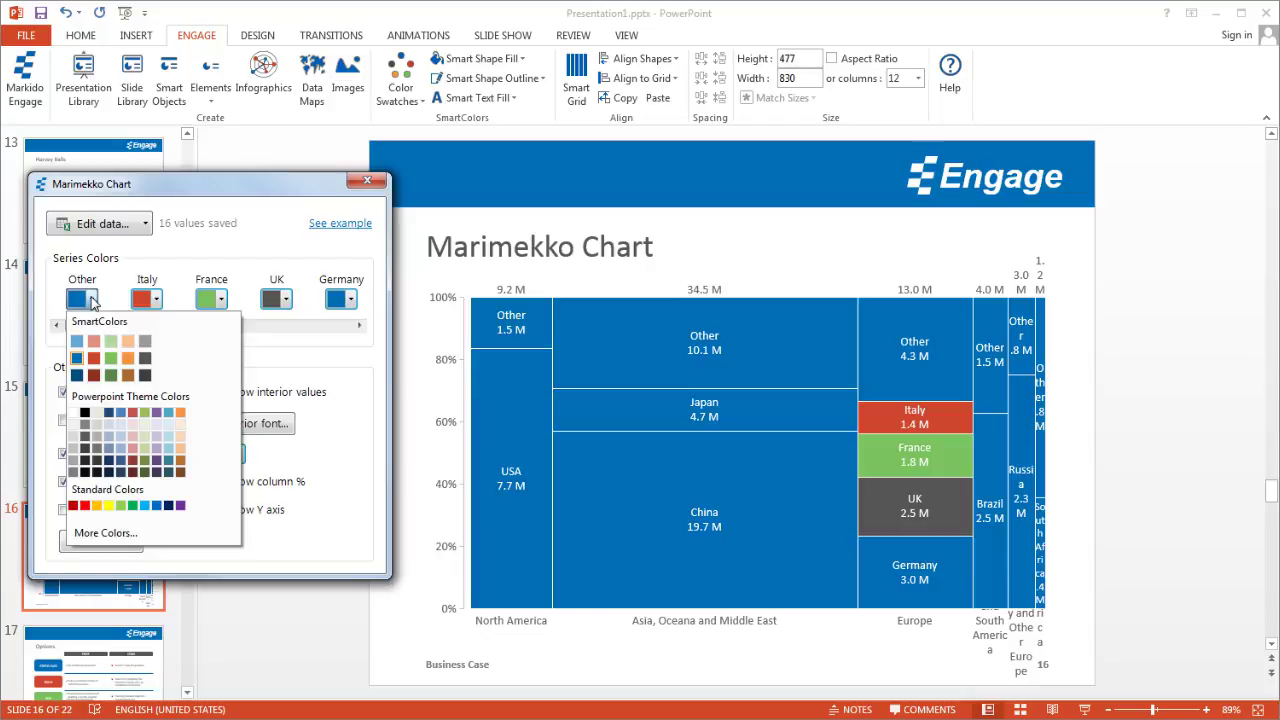
left_click(146, 343)
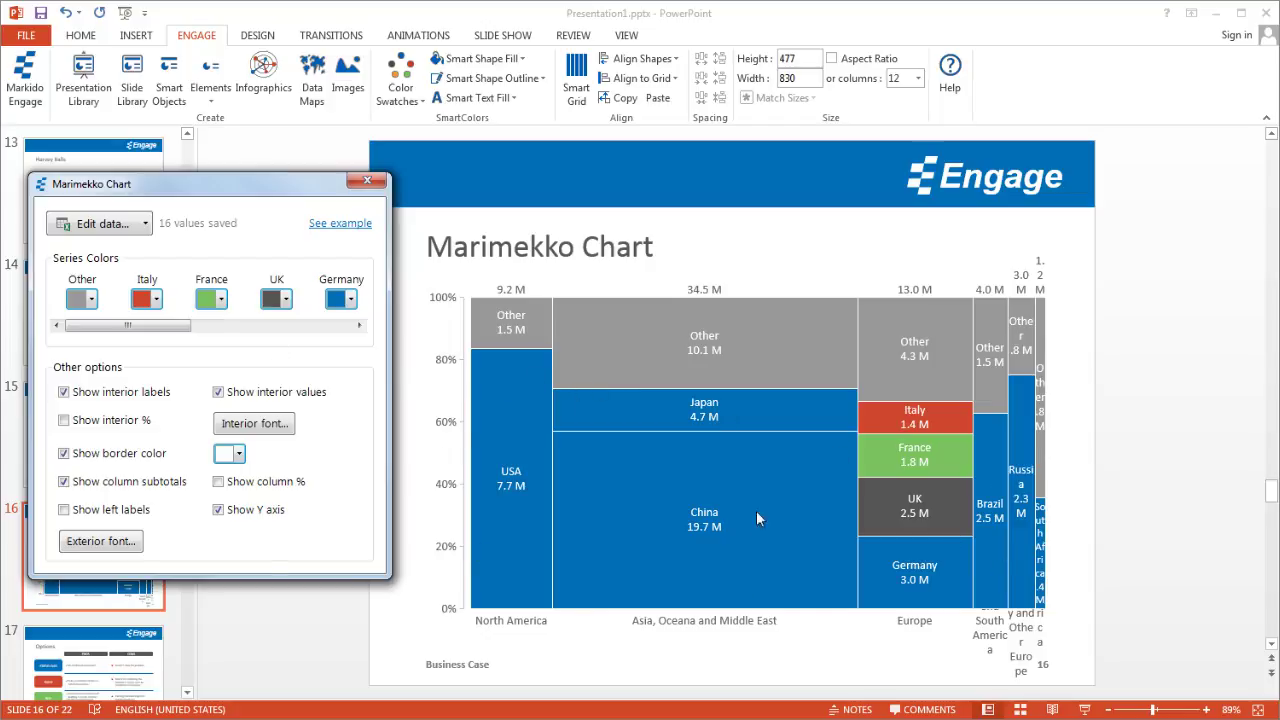
left_click(157, 300)
left_click(210, 362)
left_click(221, 299)
left_click(279, 365)
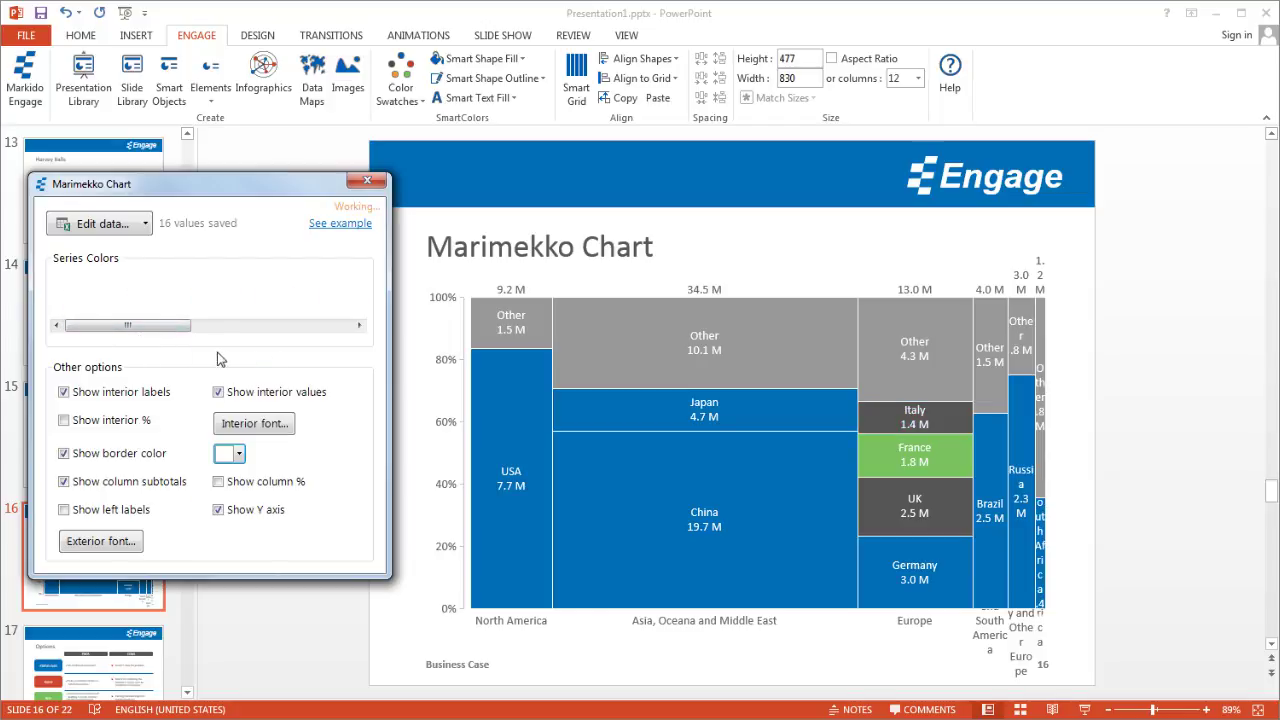
Change the Germany and Russia series colors to the same dark gray as the UK series.
left_click_drag(157, 326, 213, 313)
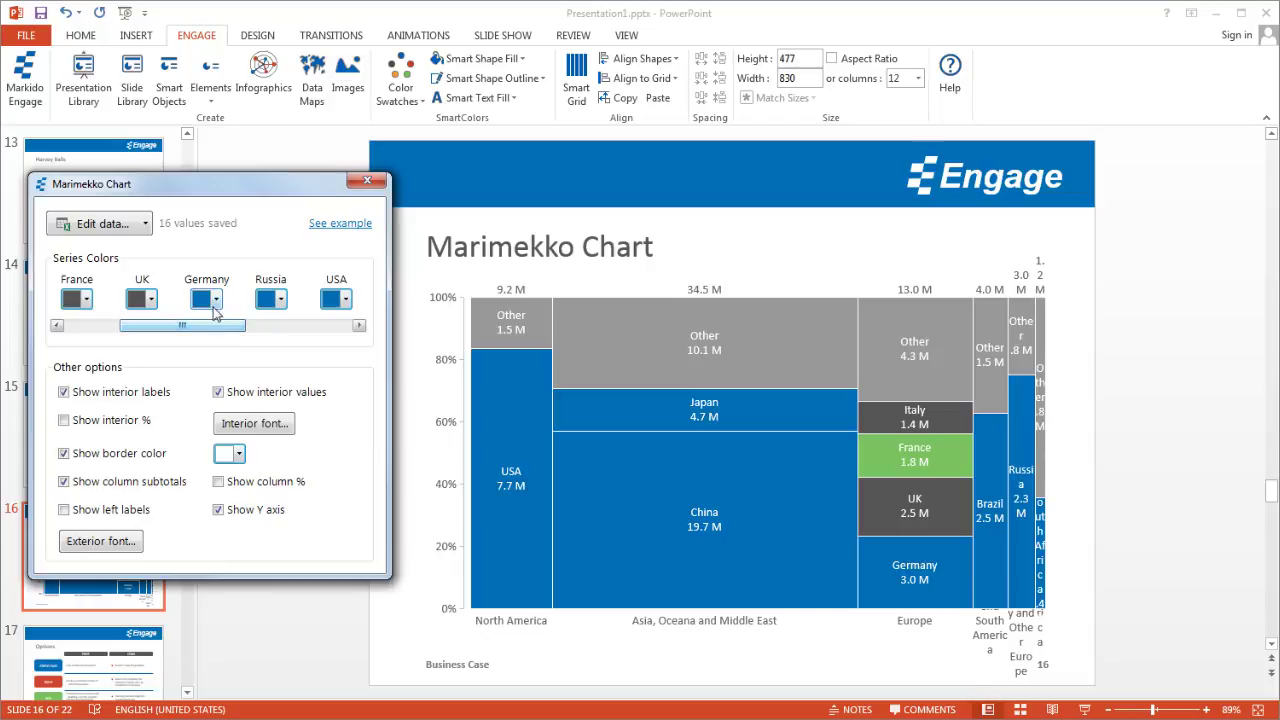
left_click(215, 300)
left_click(263, 358)
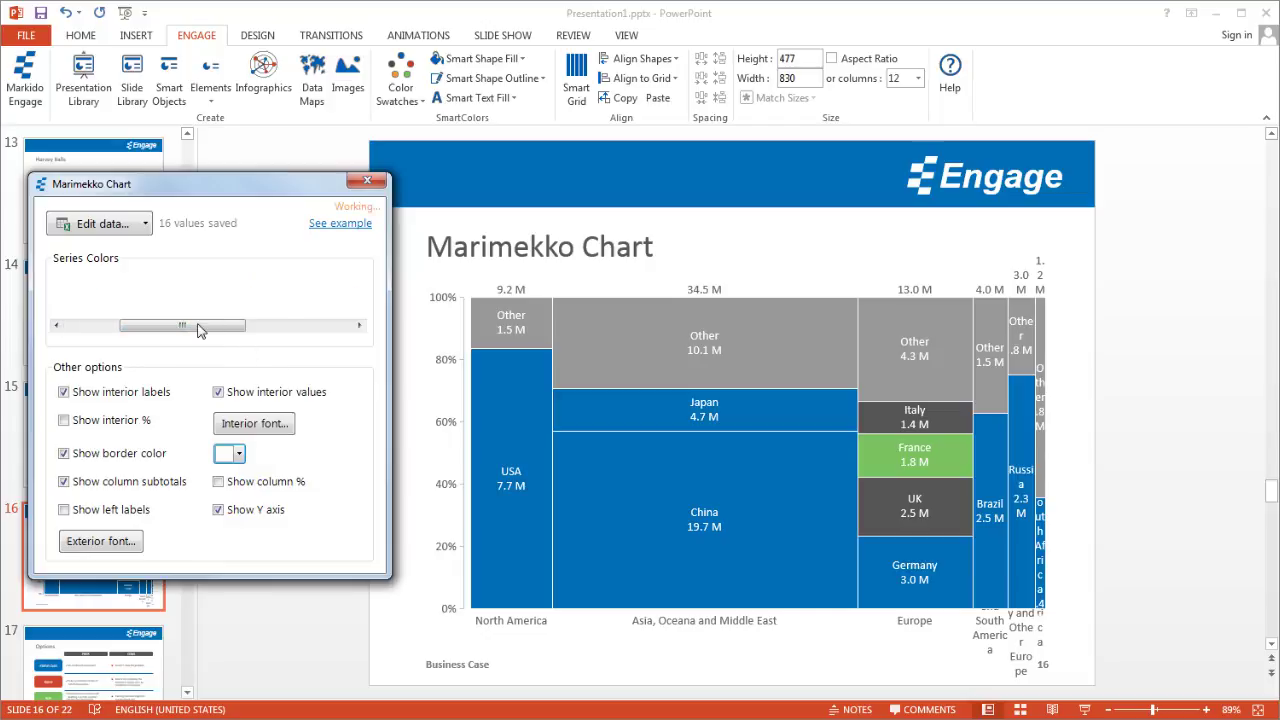
left_click(200, 299)
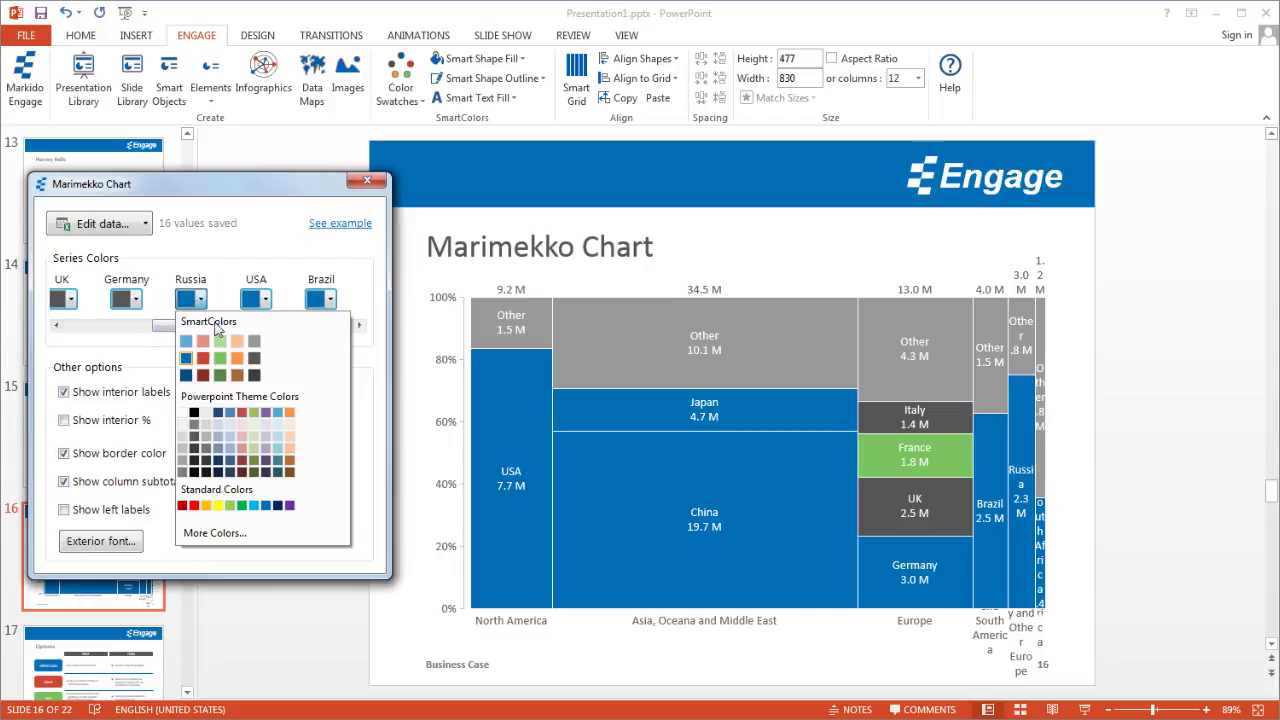
left_click(254, 360)
Recolor the Brazil and South Africa series dark gray, matching the other smaller countries.
left_click_drag(206, 328, 290, 326)
left_click(163, 300)
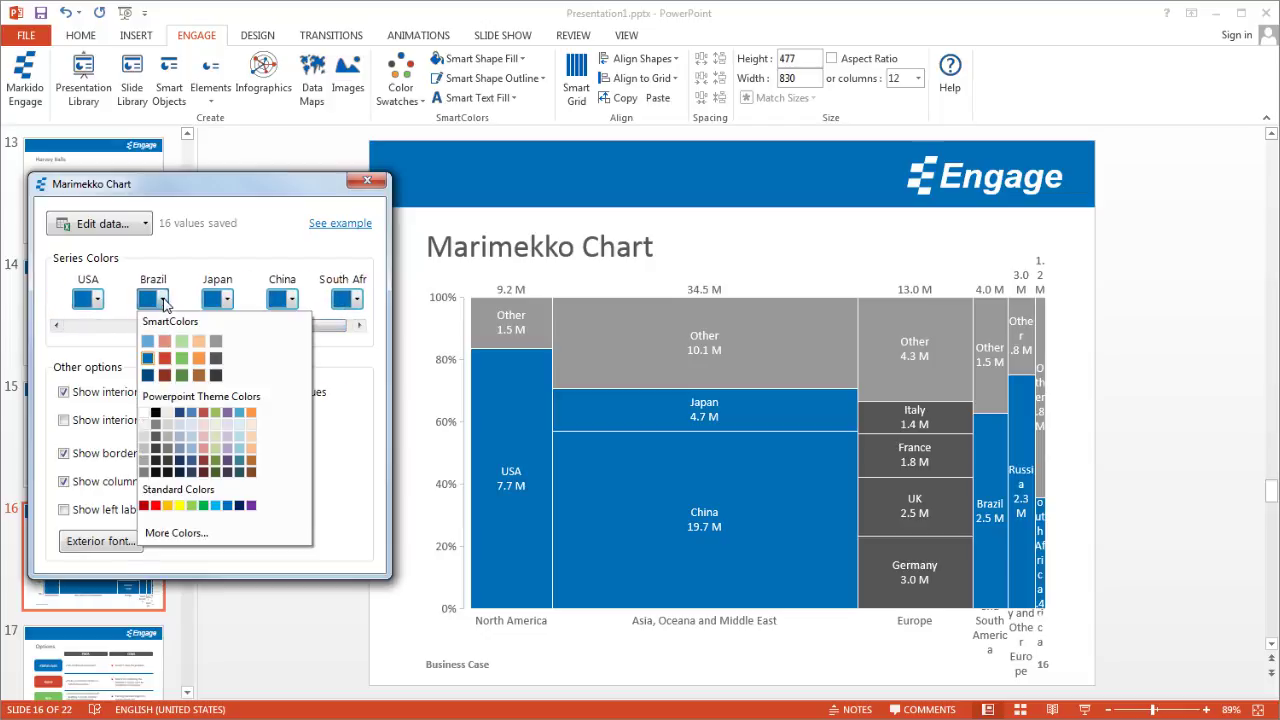
left_click(215, 358)
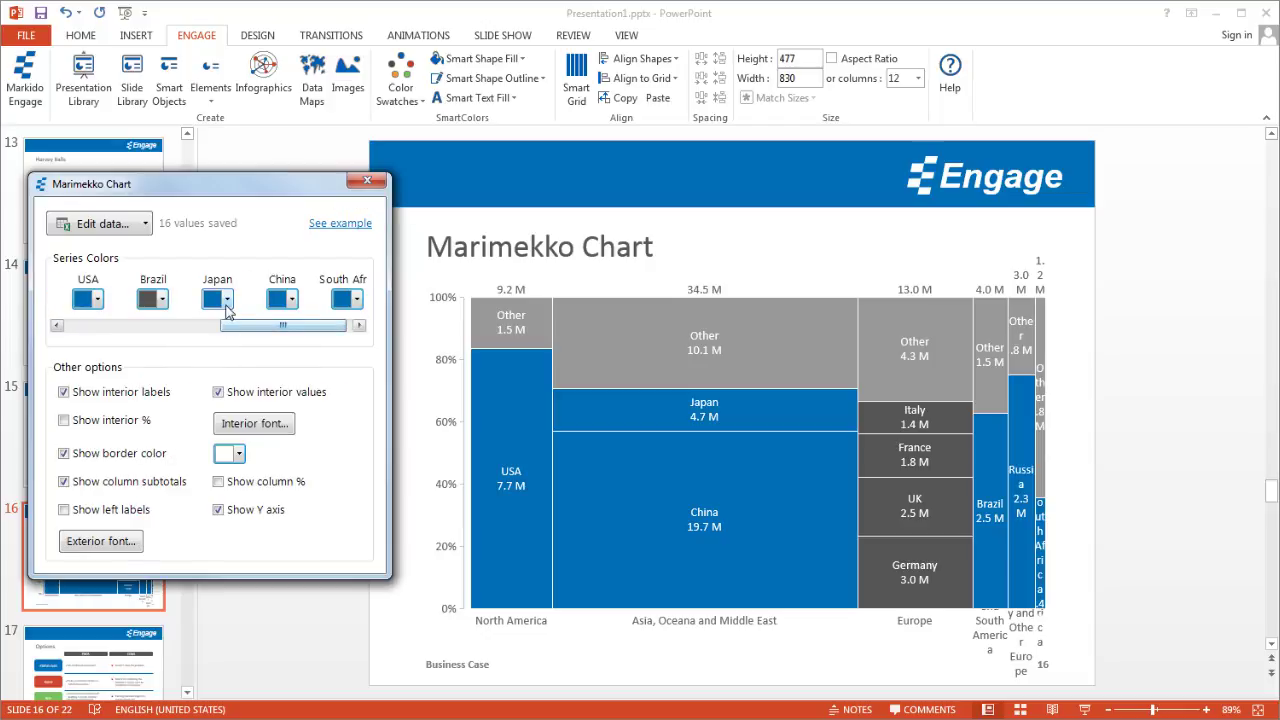
left_click_drag(288, 326, 340, 318)
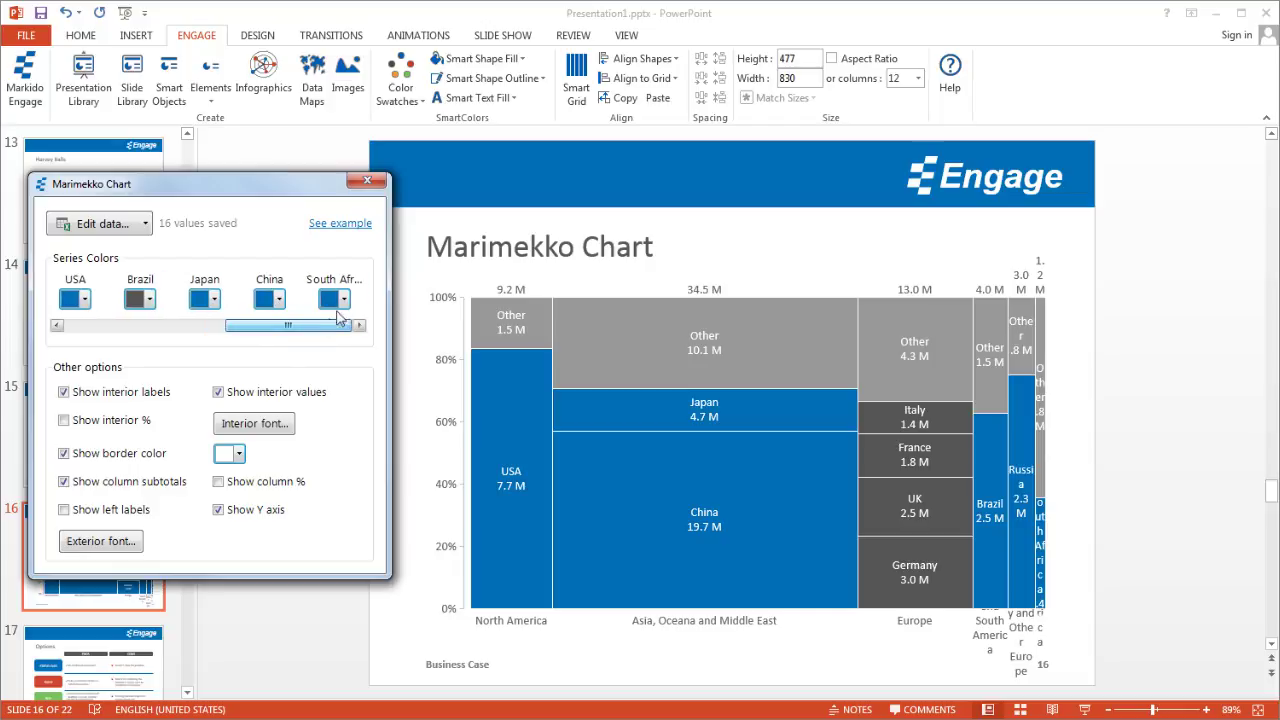
left_click(344, 300)
left_click(395, 367)
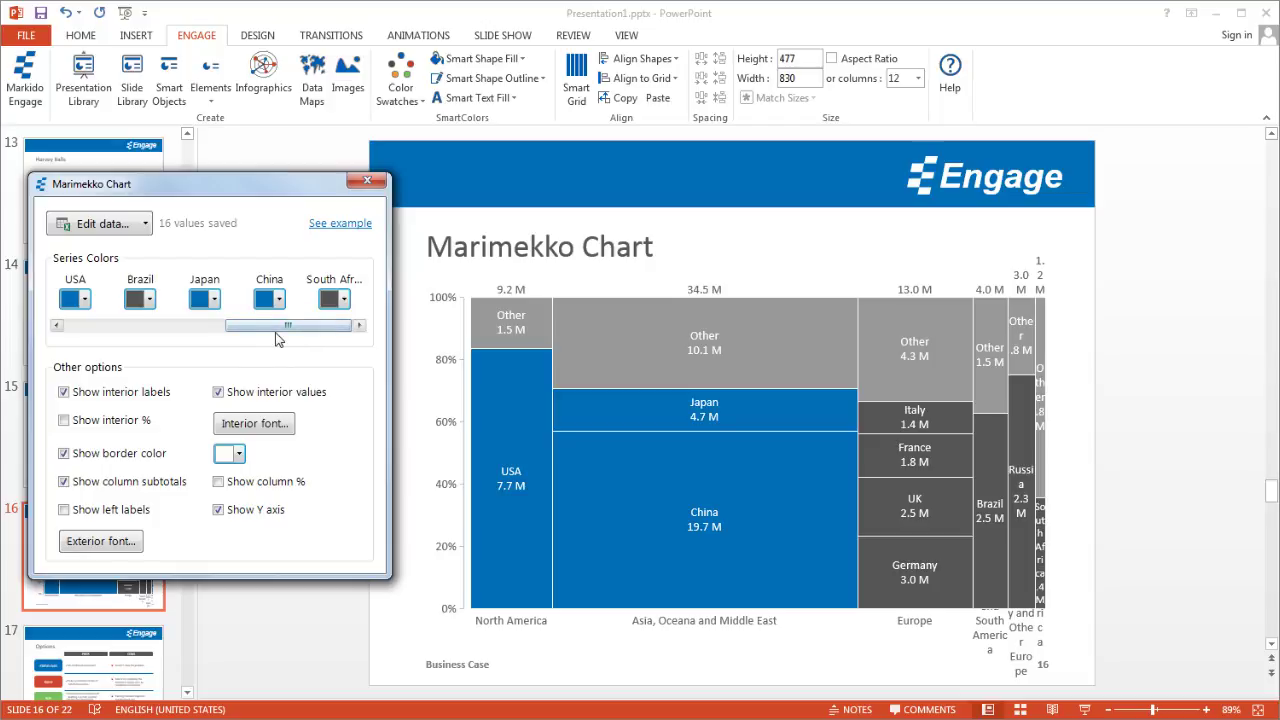
Set the chart's interior font size to 14 and close the Marimekko chart settings.
left_click(268, 426)
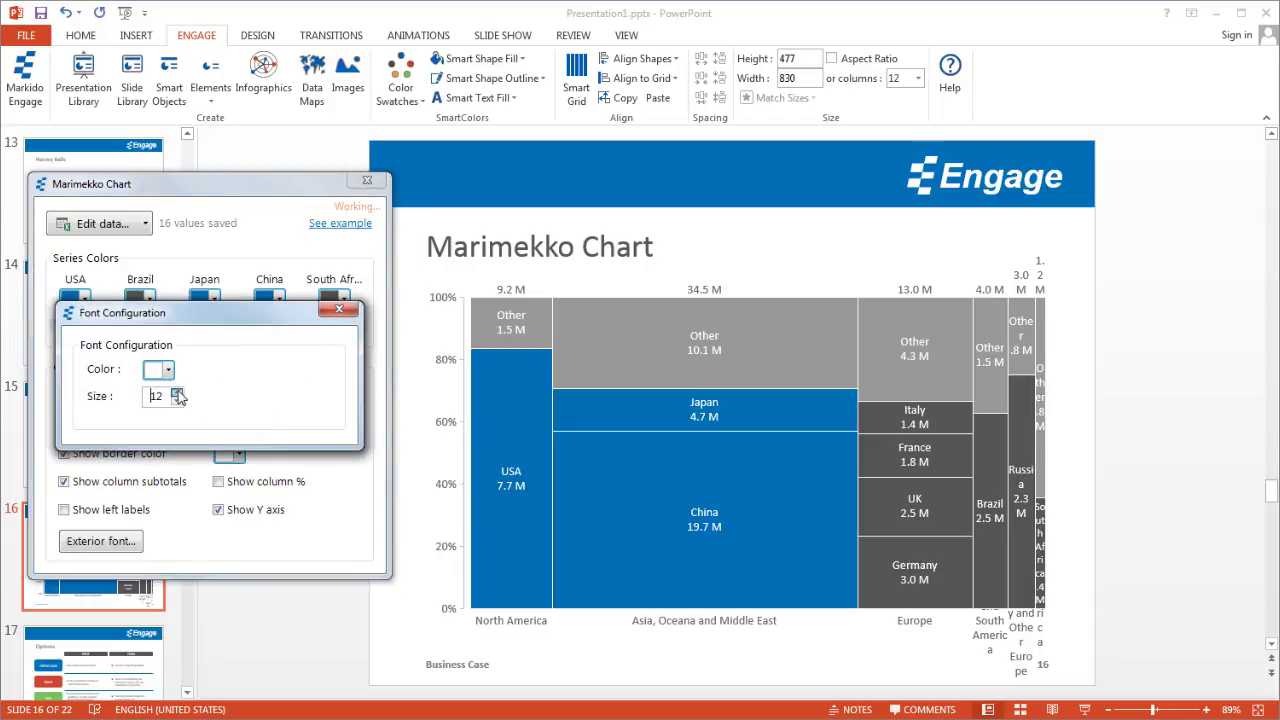
left_click(176, 392)
left_click(176, 392)
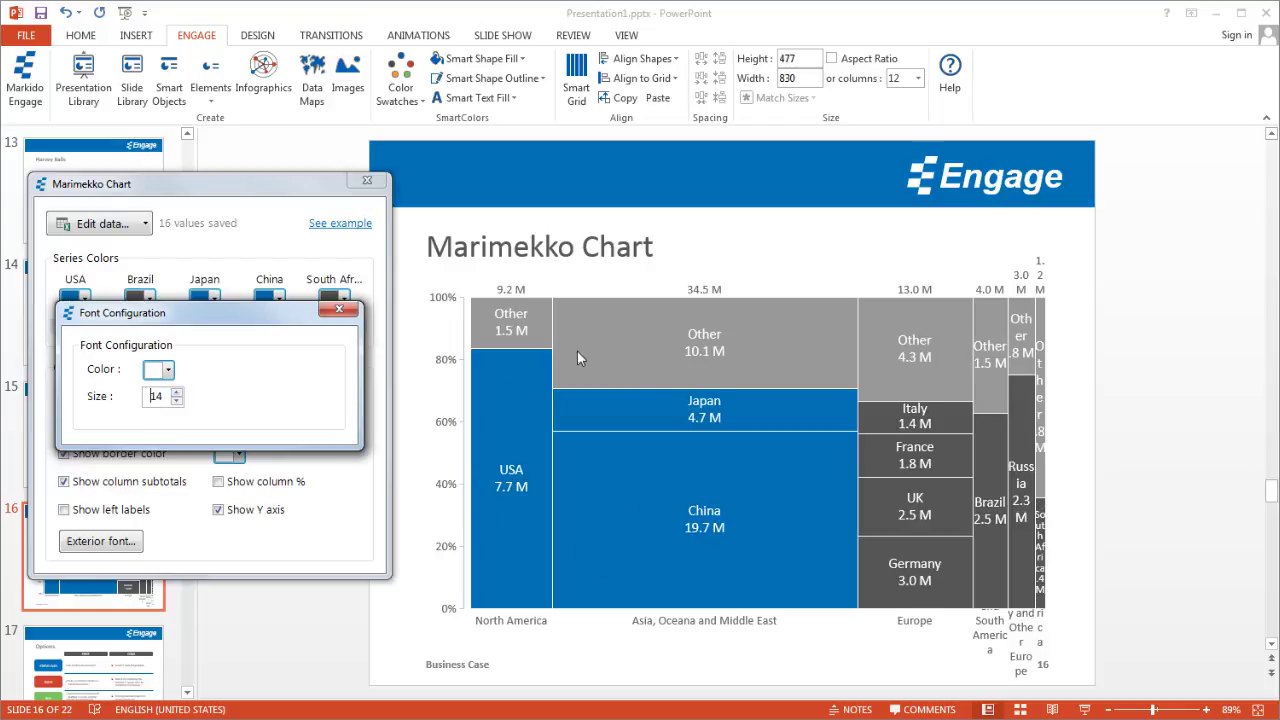
left_click(348, 310)
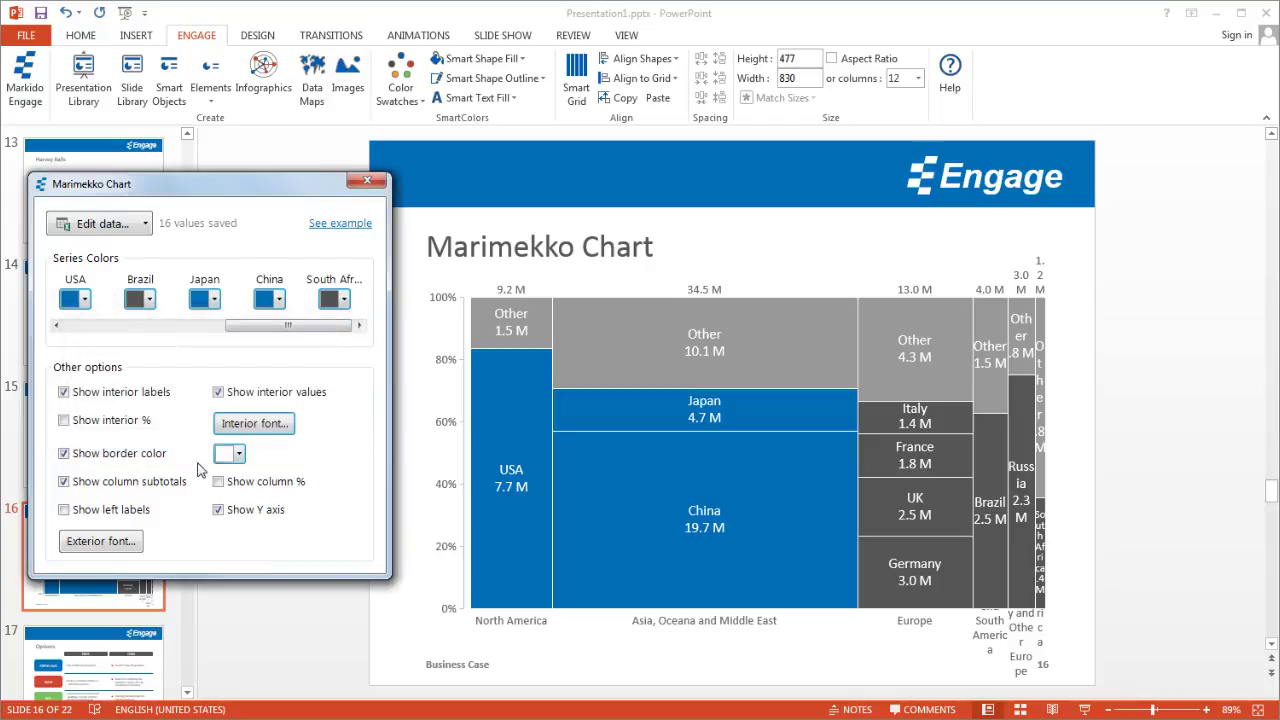
left_click(367, 184)
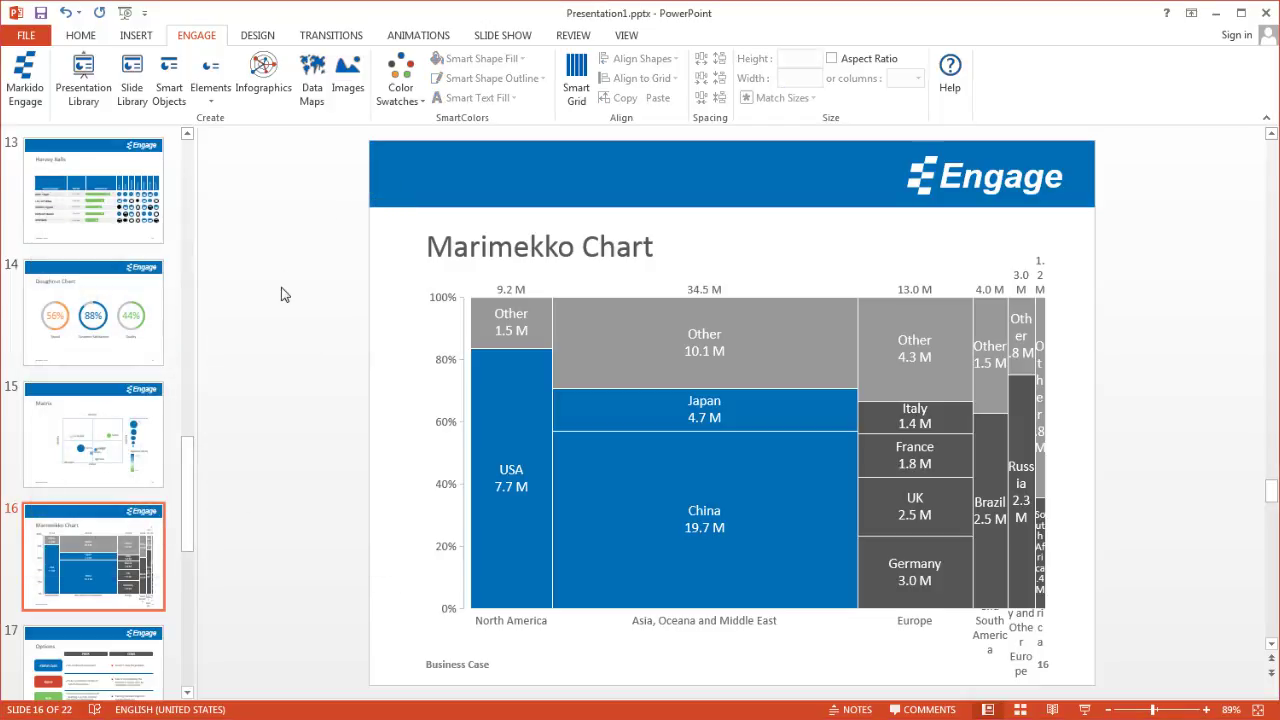